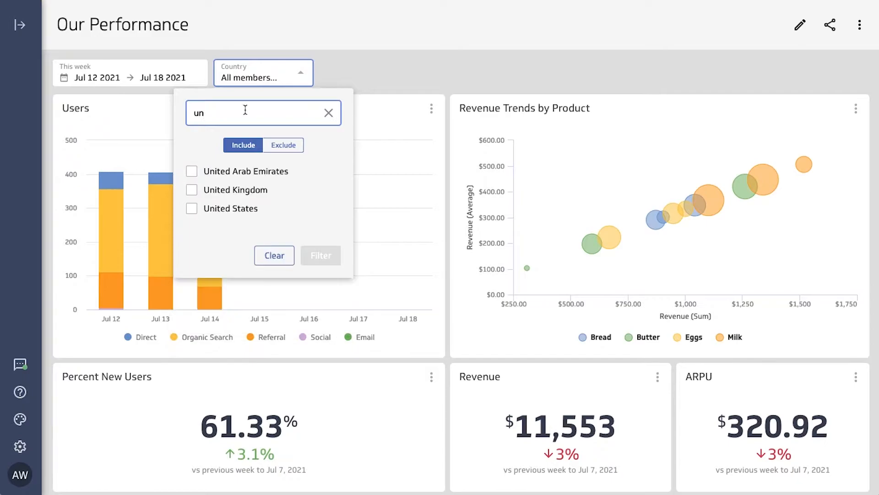
Filter the dashboard to include the country United States and set its date range to Last 7 days.
{"action": "left_click", "coordinate": [191, 209]}
{"action": "left_click", "coordinate": [322, 256]}
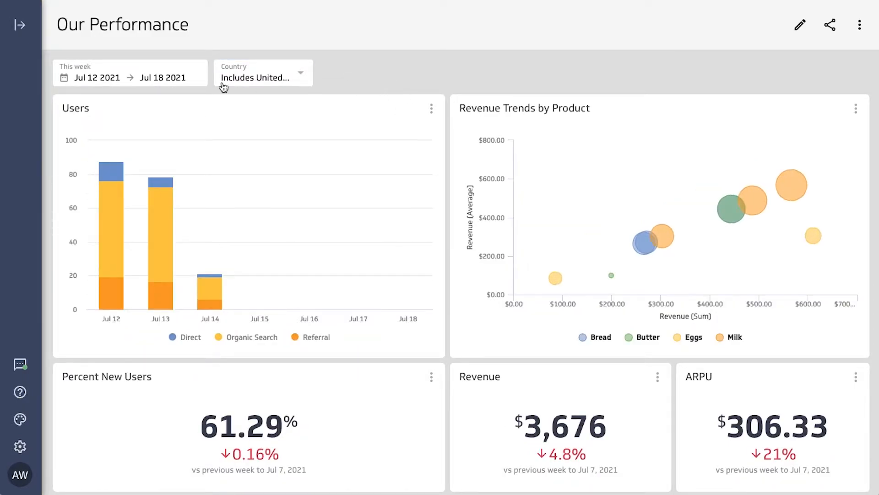
{"action": "left_click", "coordinate": [186, 80]}
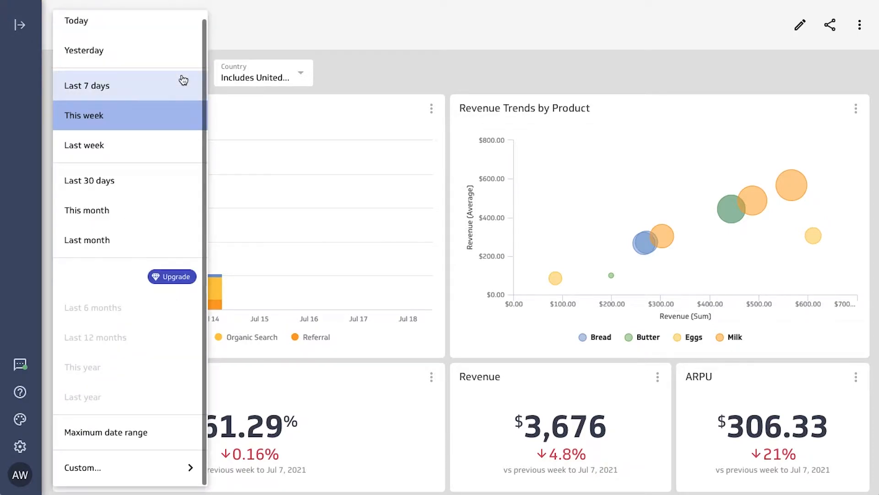
{"action": "left_click", "coordinate": [122, 85]}
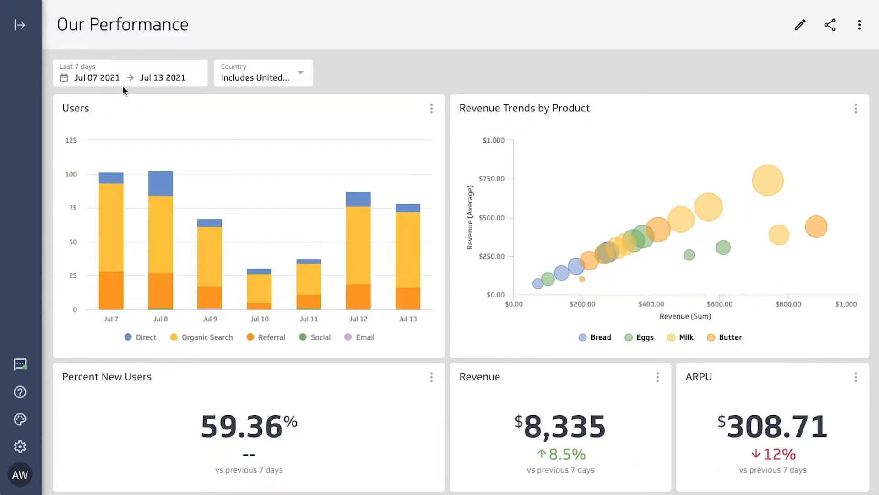
Open the Users metric from its dashboard chart and try it as a heat map, a waterfall and a radar chart.
{"action": "left_click", "coordinate": [431, 112]}
{"action": "left_click", "coordinate": [433, 171]}
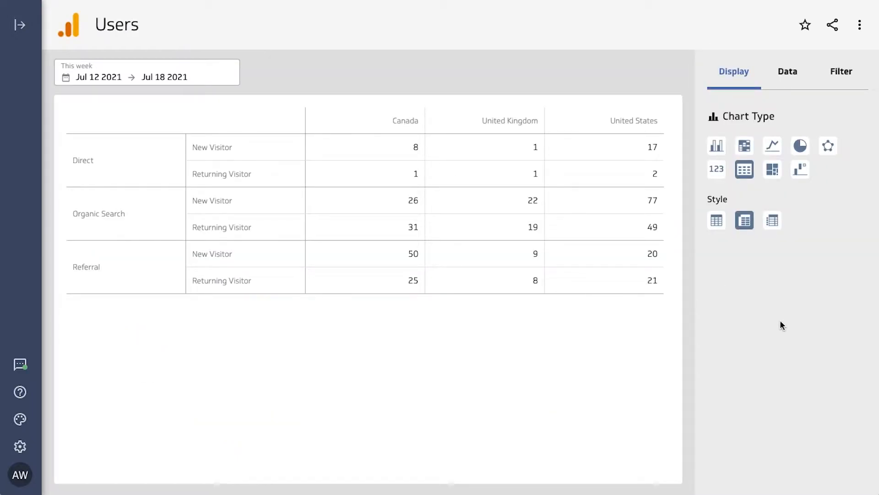
{"action": "left_click", "coordinate": [745, 147]}
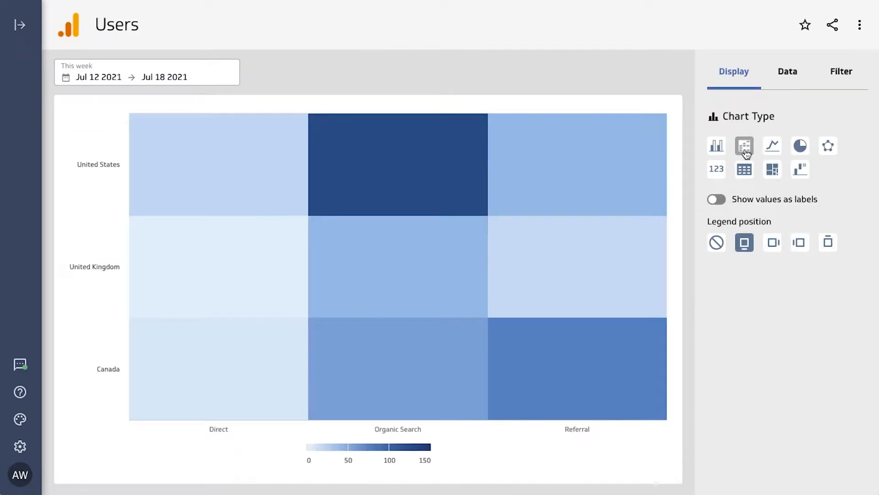
{"action": "left_click", "coordinate": [801, 166]}
{"action": "left_click", "coordinate": [825, 147]}
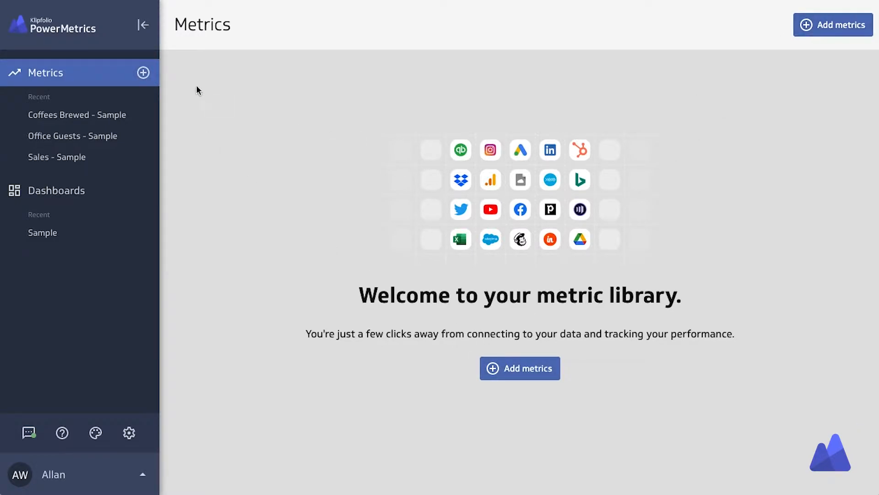
Start adding metrics, browse the available data services and choose the connected Google Analytics service.
{"action": "left_click", "coordinate": [142, 73]}
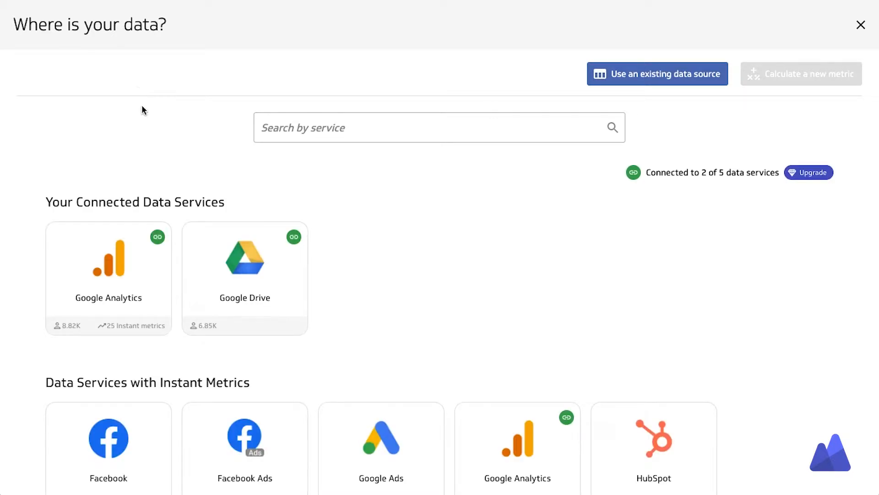
{"action": "scroll", "coordinate": [363, 223], "scroll_direction": "down", "scroll_amount": 8}
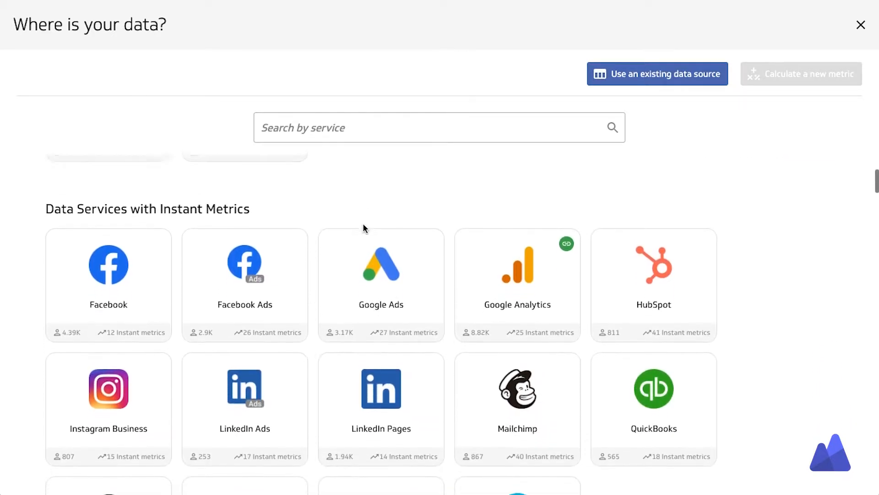
{"action": "scroll", "coordinate": [363, 224], "scroll_direction": "down", "scroll_amount": 20}
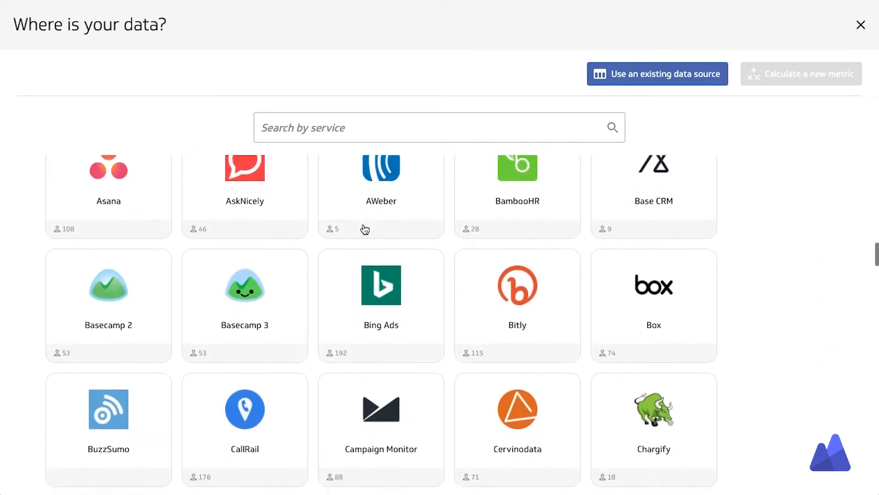
{"action": "scroll", "coordinate": [365, 229], "scroll_direction": "down", "scroll_amount": 7}
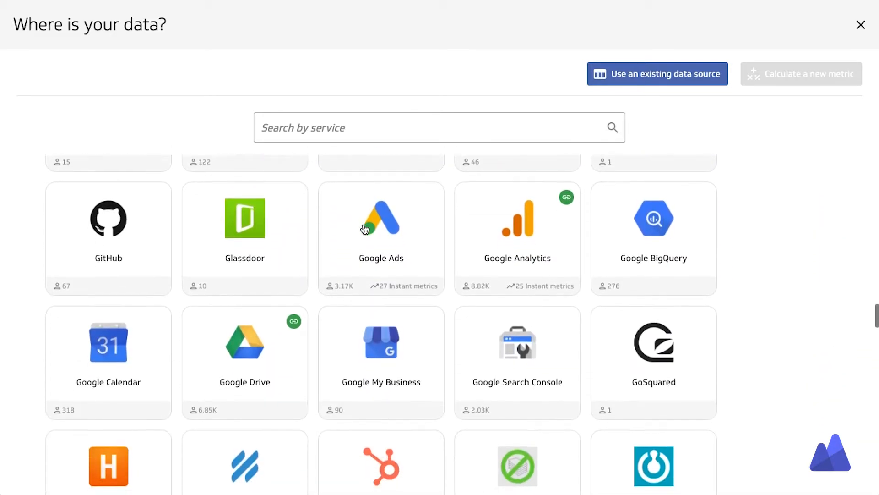
{"action": "scroll", "coordinate": [365, 229], "scroll_direction": "up", "scroll_amount": 20}
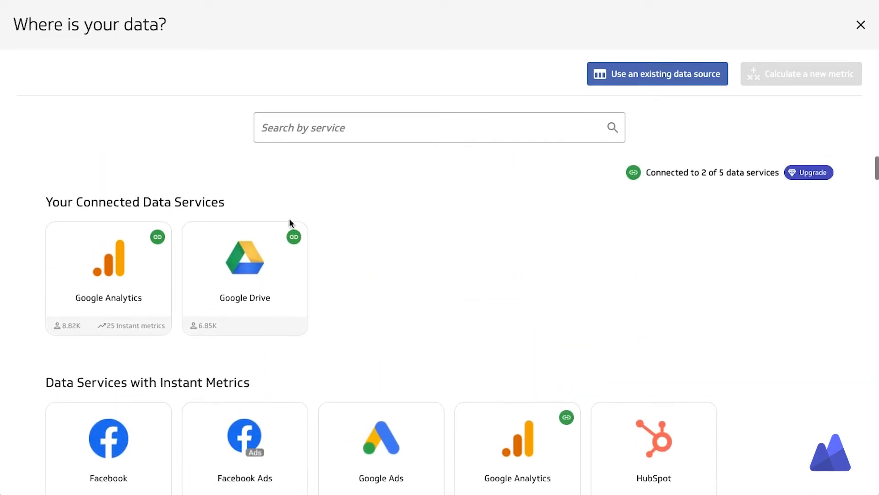
{"action": "left_click", "coordinate": [107, 271]}
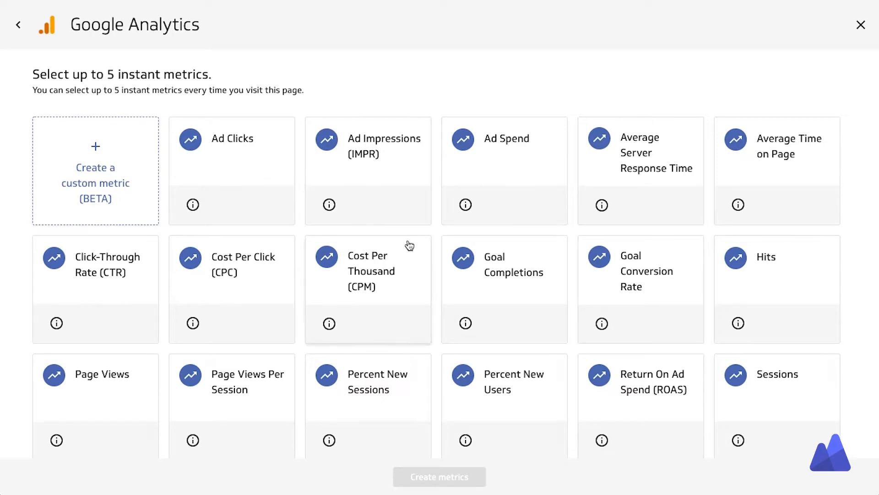
Check the details of the Percent New Users instant metric, select it and start creating the metrics.
{"action": "scroll", "coordinate": [410, 246], "scroll_direction": "down", "scroll_amount": 5}
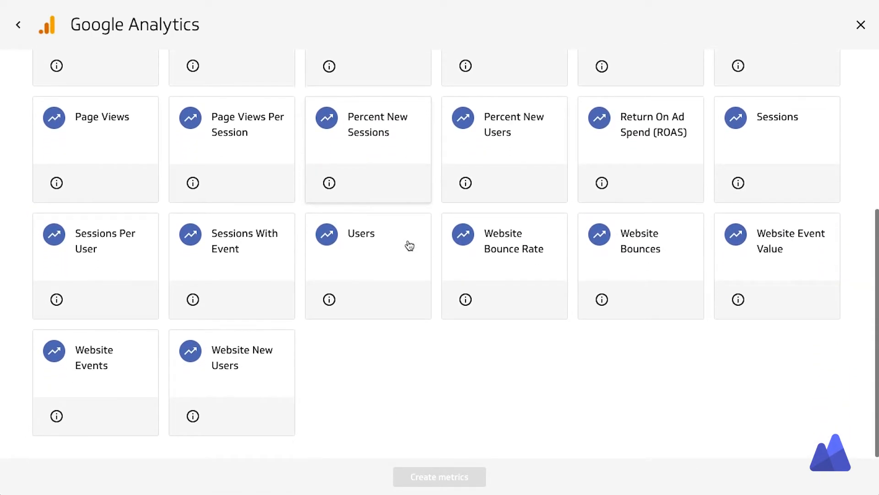
{"action": "scroll", "coordinate": [409, 246], "scroll_direction": "up", "scroll_amount": 2}
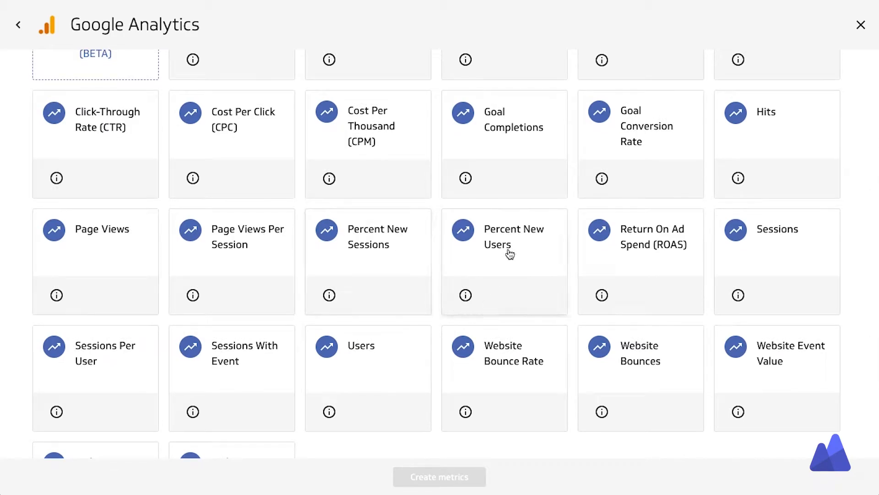
{"action": "left_click", "coordinate": [467, 294]}
{"action": "left_click", "coordinate": [536, 265]}
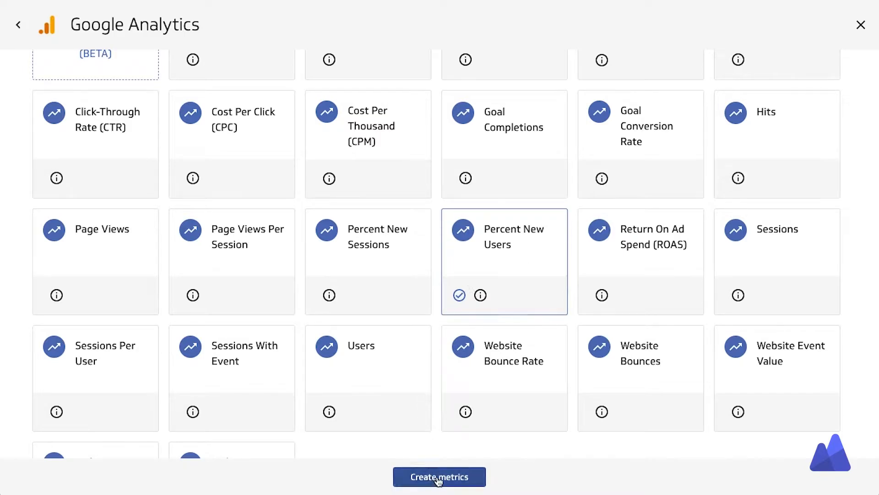
{"action": "left_click", "coordinate": [440, 478]}
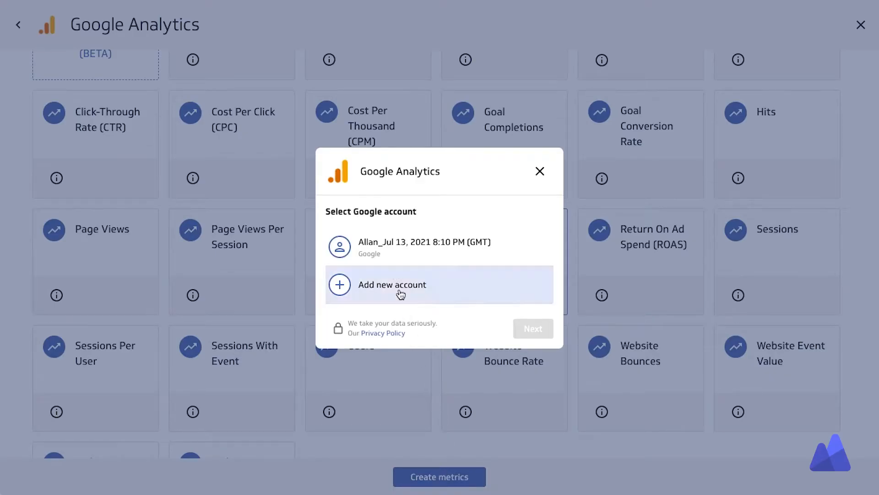
{"action": "left_click", "coordinate": [396, 250]}
{"action": "left_click", "coordinate": [535, 330]}
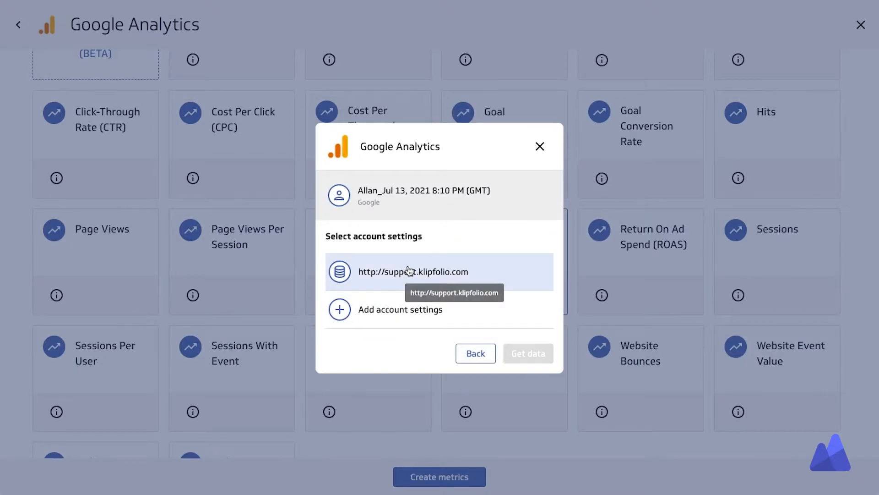
{"action": "left_click", "coordinate": [409, 270]}
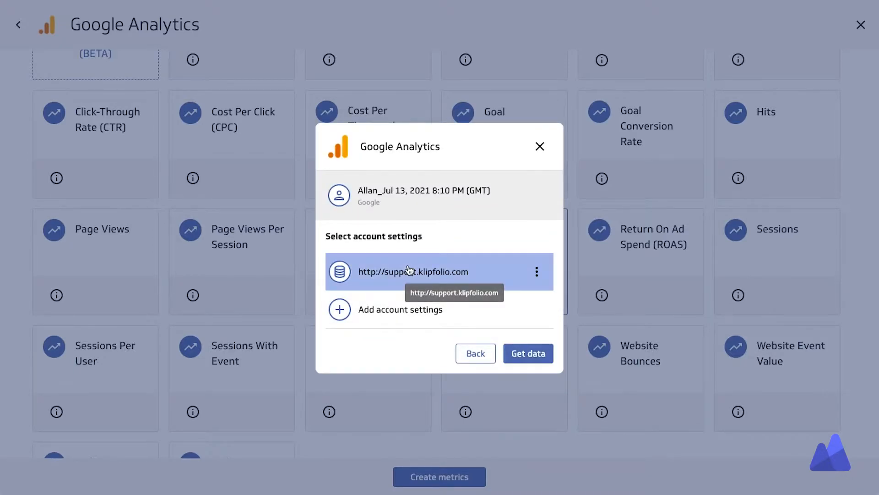
{"action": "left_click", "coordinate": [523, 355]}
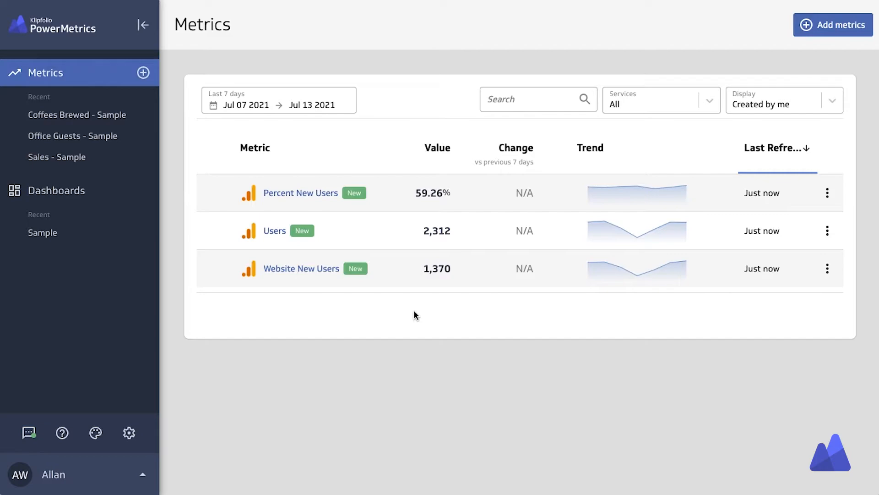
Open the Users metric from the metrics list and set its date range to This week.
{"action": "left_click", "coordinate": [273, 231]}
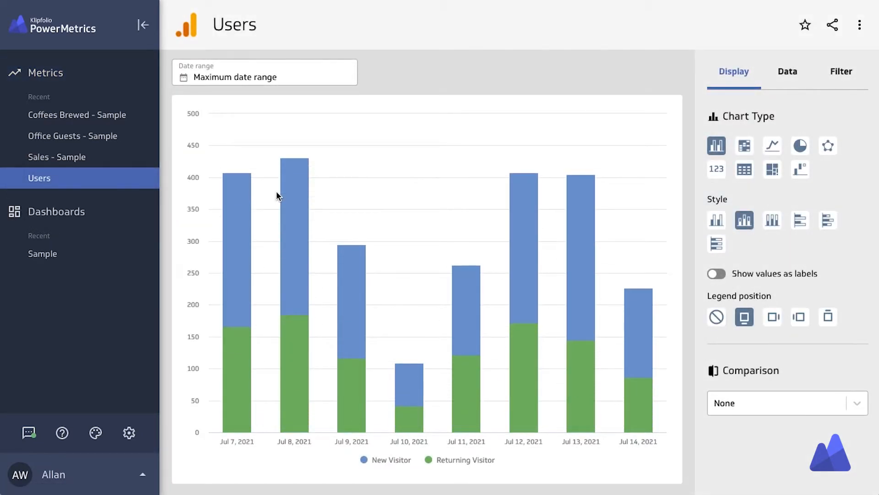
{"action": "left_click", "coordinate": [249, 76]}
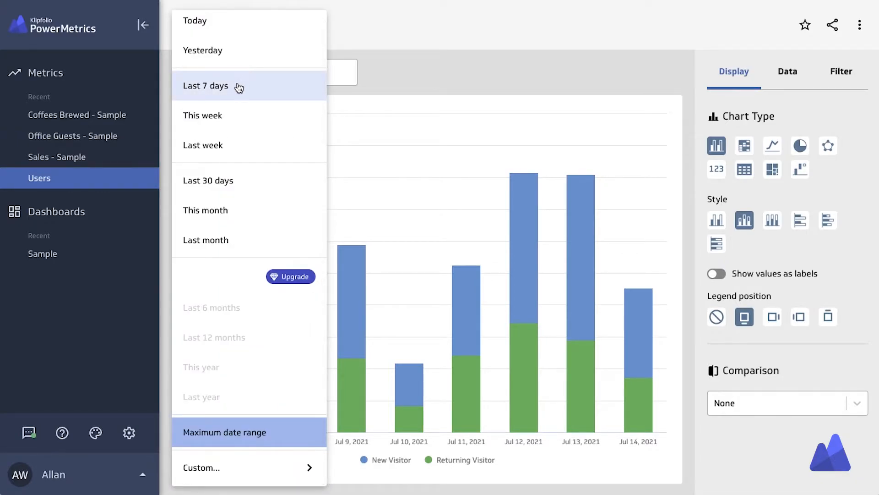
{"action": "left_click", "coordinate": [231, 115]}
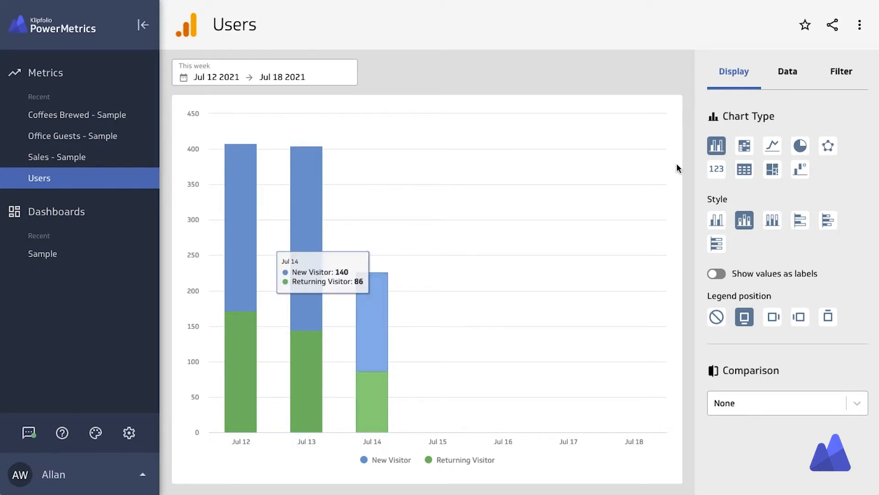
Display the Users metric as a pie chart in the donut style with values shown as labels.
{"action": "left_click", "coordinate": [800, 148]}
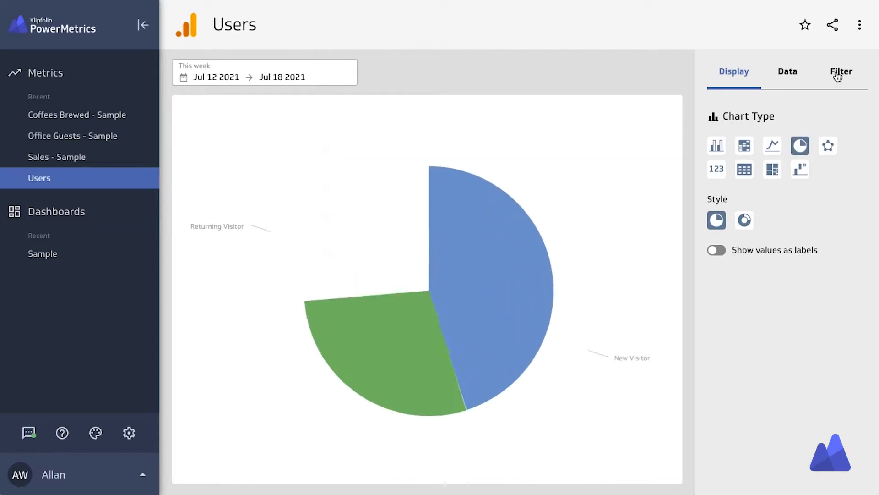
{"action": "left_click", "coordinate": [746, 220]}
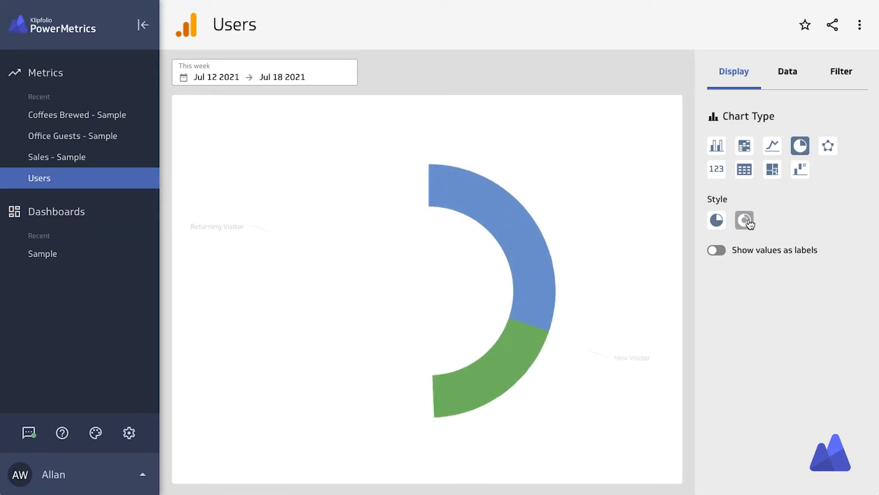
{"action": "left_click", "coordinate": [719, 251]}
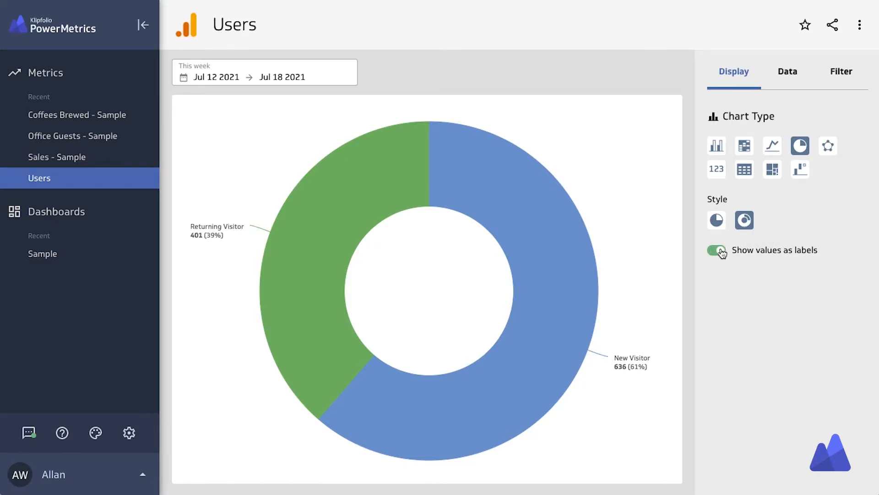
Segment the Users donut chart by Channel and inspect the Referral slice.
{"action": "left_click", "coordinate": [792, 73]}
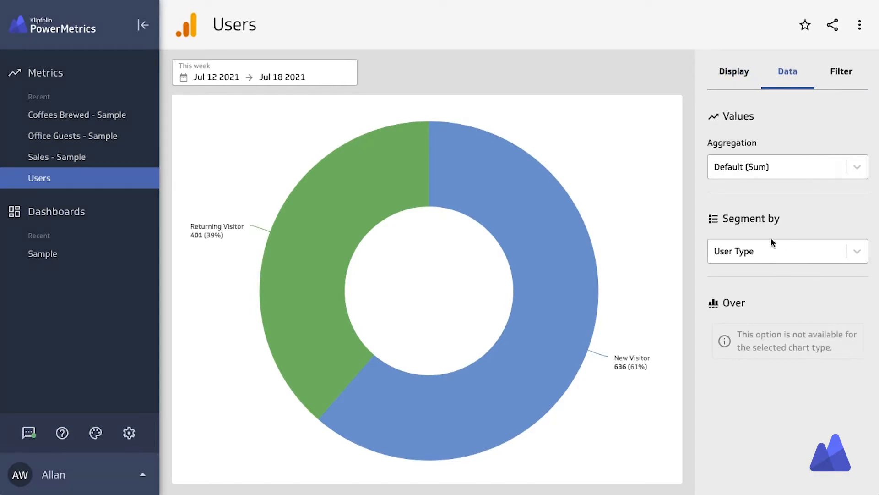
{"action": "left_click", "coordinate": [766, 253]}
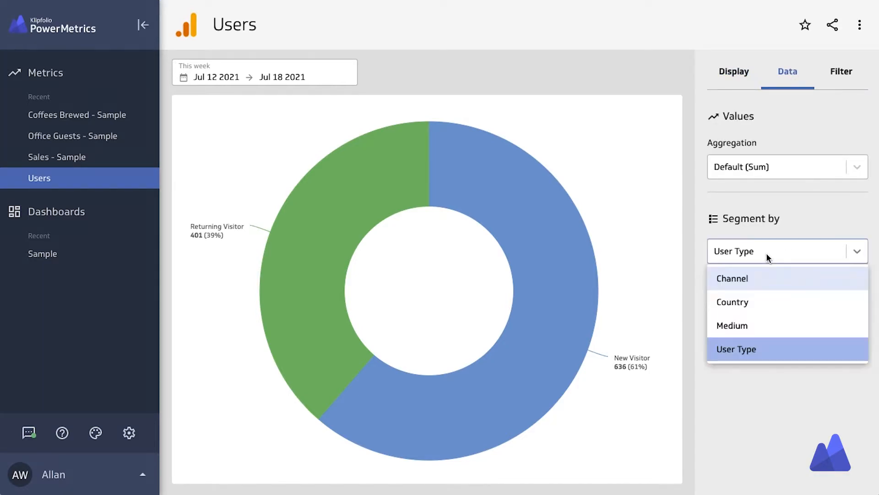
{"action": "left_click", "coordinate": [761, 281]}
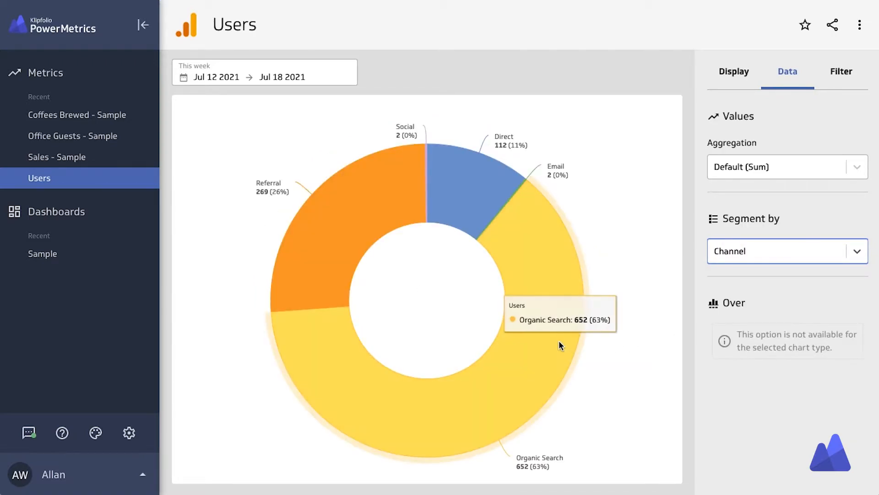
{"action": "mouse_move", "coordinate": [293, 272]}
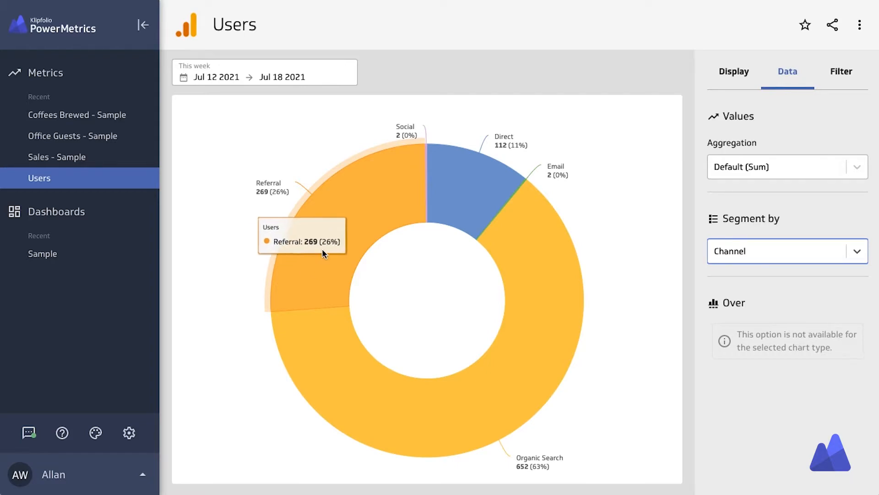
Filter the Users metric by country to include United Kingdom, United States and Canada.
{"action": "left_click", "coordinate": [848, 72]}
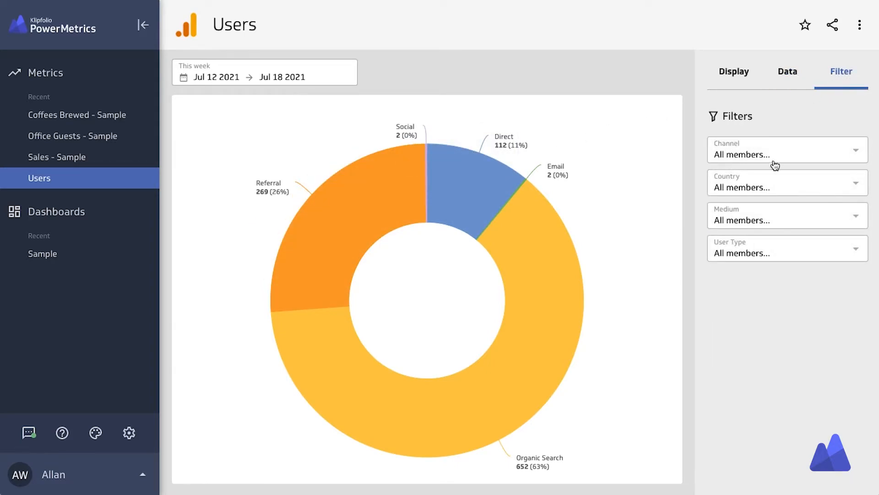
{"action": "left_click", "coordinate": [776, 180]}
{"action": "left_click", "coordinate": [753, 222]}
{"action": "type", "text": "uni"}
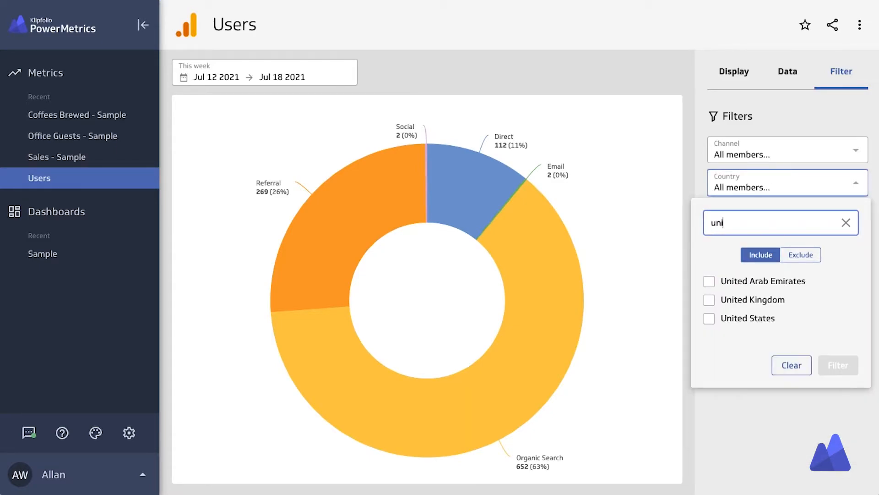
{"action": "left_click", "coordinate": [710, 301]}
{"action": "left_click", "coordinate": [709, 319]}
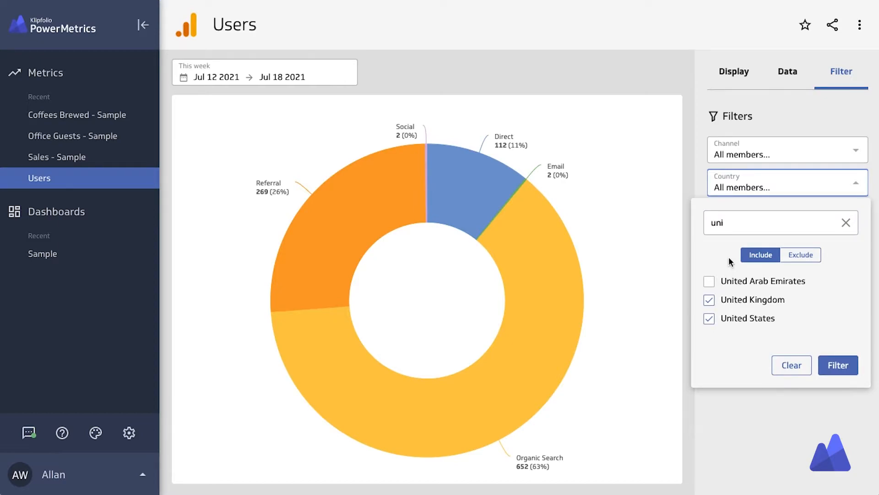
{"action": "double_click", "coordinate": [720, 222]}
{"action": "type", "text": "ca"}
{"action": "left_click", "coordinate": [709, 300]}
{"action": "left_click", "coordinate": [831, 403]}
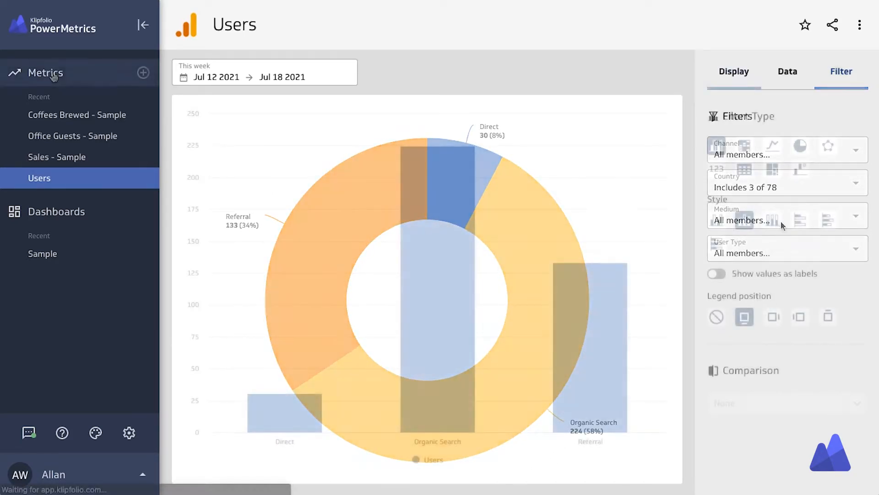
Open the modelled Sales Data source created at 11:52 AM from the account's data sources and review its current data.
{"action": "left_click", "coordinate": [46, 73]}
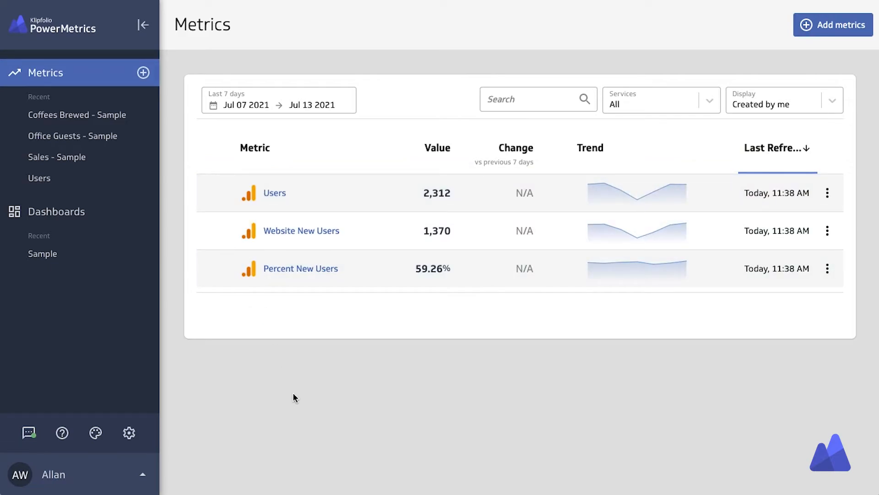
{"action": "left_click", "coordinate": [144, 477]}
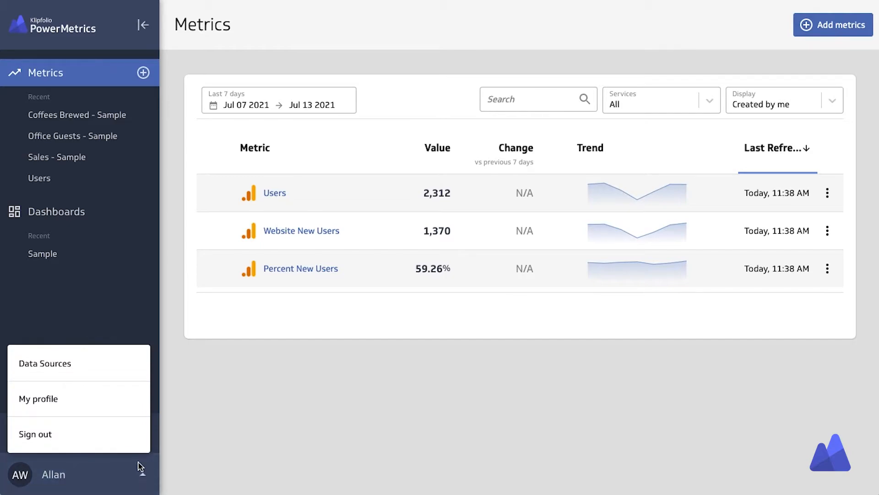
{"action": "left_click", "coordinate": [40, 364]}
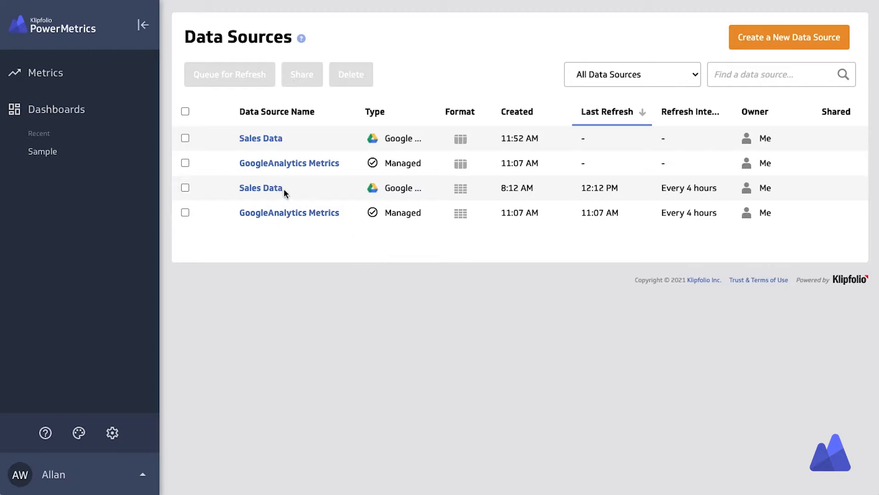
{"action": "left_click", "coordinate": [271, 141]}
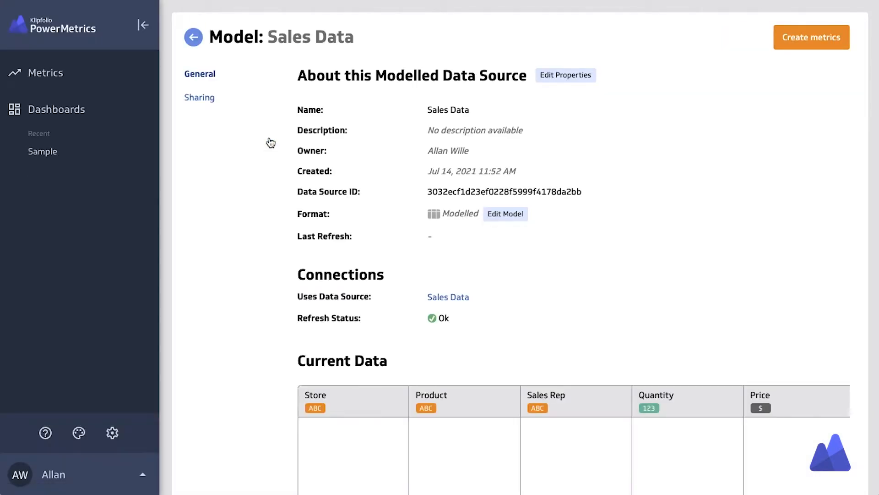
{"action": "scroll", "coordinate": [609, 291], "scroll_direction": "down", "scroll_amount": 2}
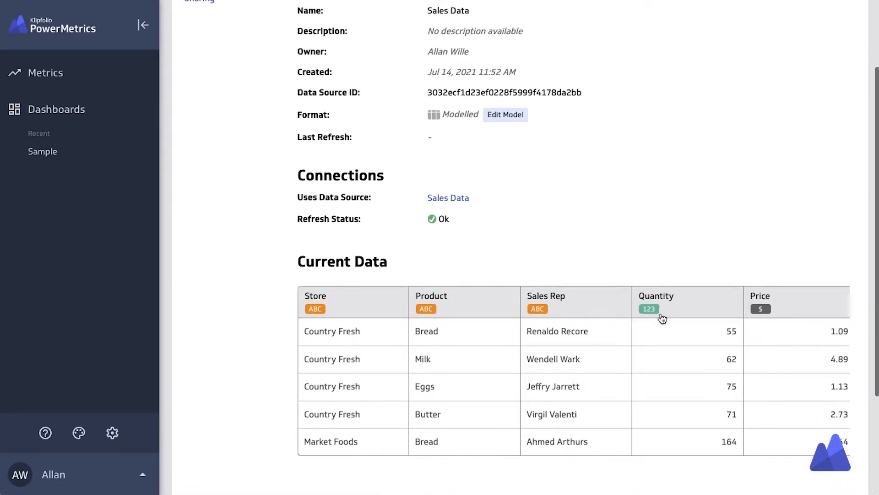
Open the Sales Data model for editing and examine its columns and the data format options of the Revenue column.
{"action": "left_click", "coordinate": [509, 118]}
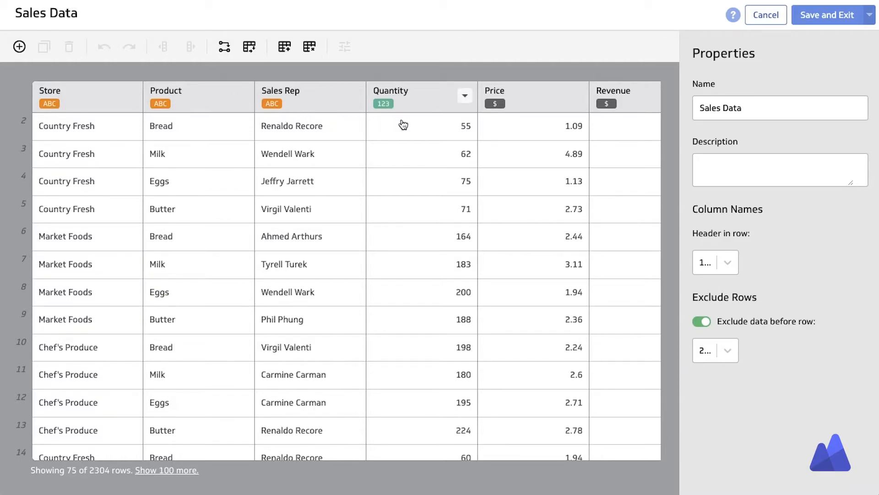
{"action": "scroll", "coordinate": [402, 124], "scroll_direction": "right", "scroll_amount": 3}
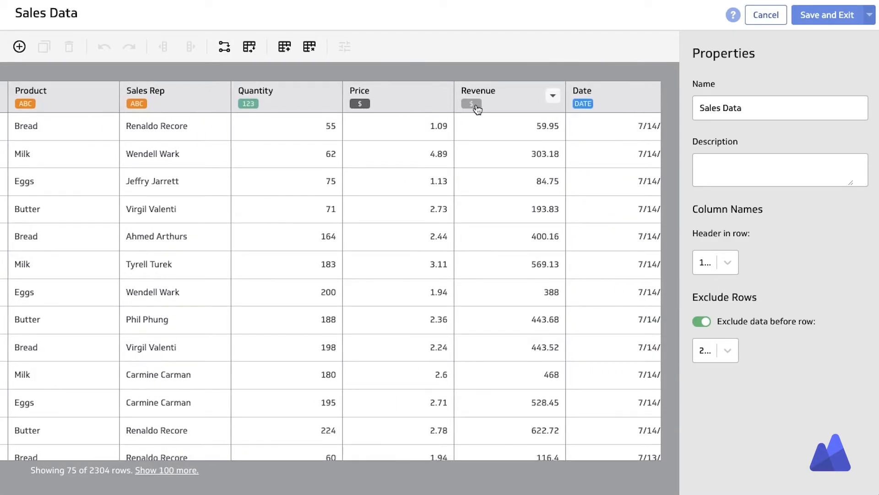
{"action": "left_click", "coordinate": [476, 105]}
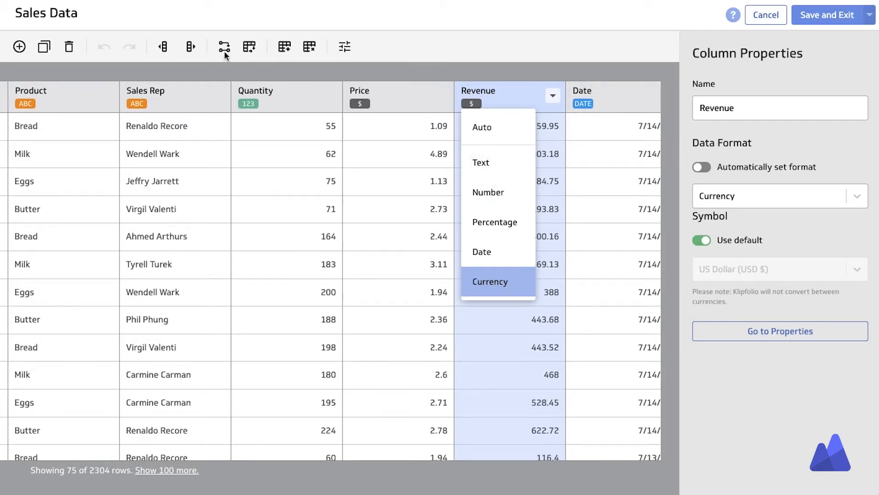
{"action": "left_click", "coordinate": [227, 69]}
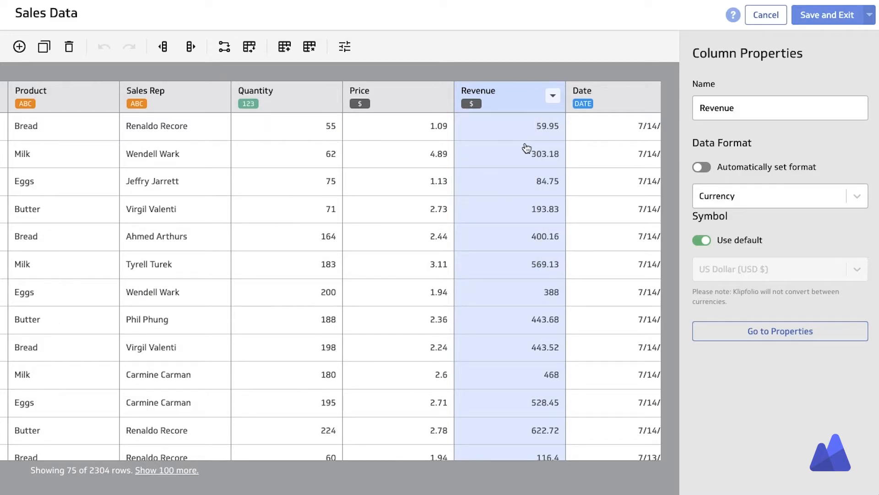
{"action": "scroll", "coordinate": [532, 149], "scroll_direction": "right", "scroll_amount": 1}
{"action": "scroll", "coordinate": [532, 149], "scroll_direction": "right", "scroll_amount": 3}
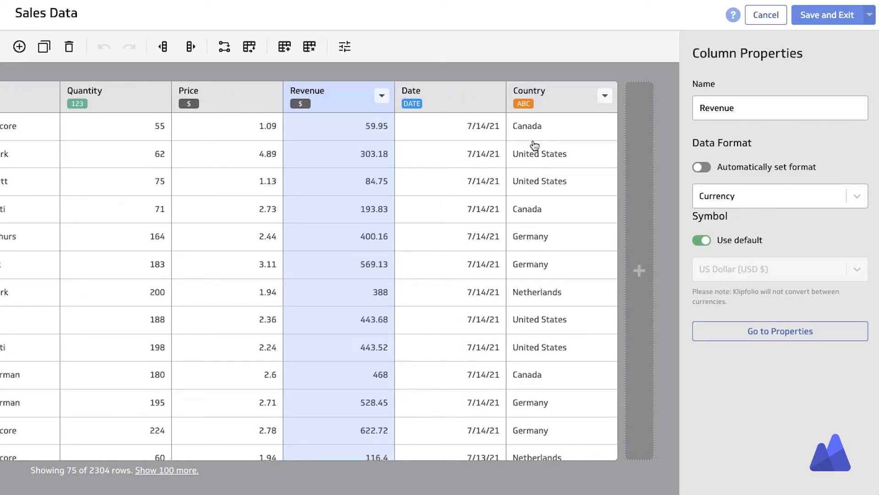
Open the formula of the Country column and browse the functions that can be inserted into it.
{"action": "double_click", "coordinate": [534, 146]}
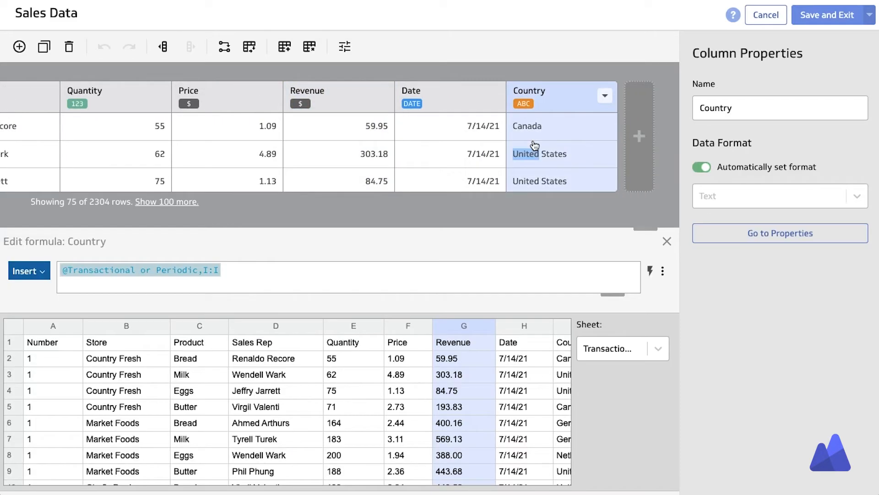
{"action": "left_click", "coordinate": [39, 278]}
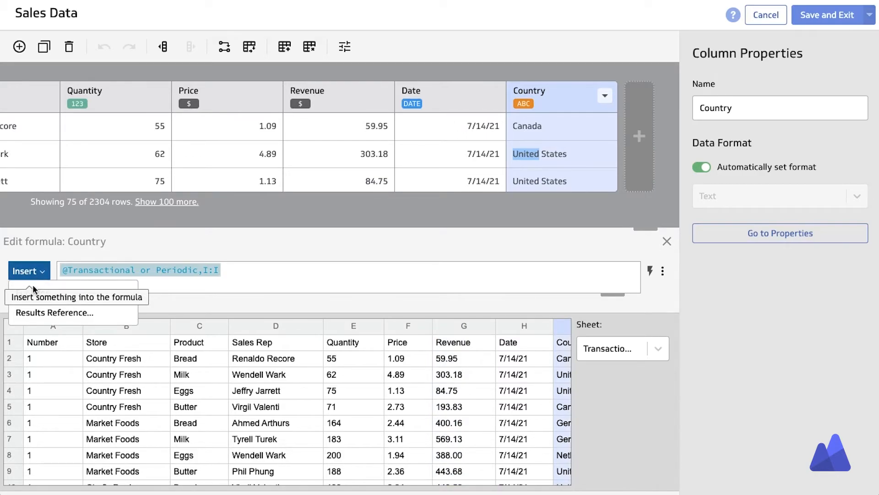
{"action": "left_click", "coordinate": [33, 295]}
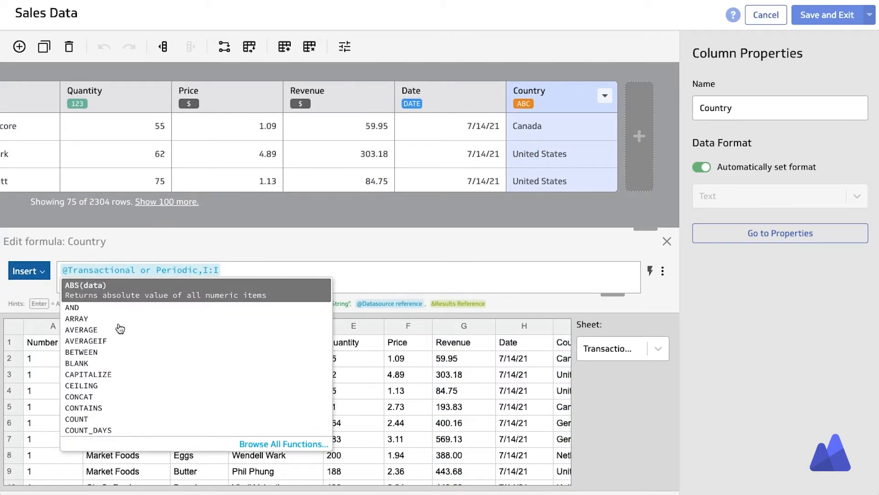
{"action": "scroll", "coordinate": [120, 328], "scroll_direction": "down", "scroll_amount": 10}
{"action": "scroll", "coordinate": [121, 330], "scroll_direction": "down", "scroll_amount": 1}
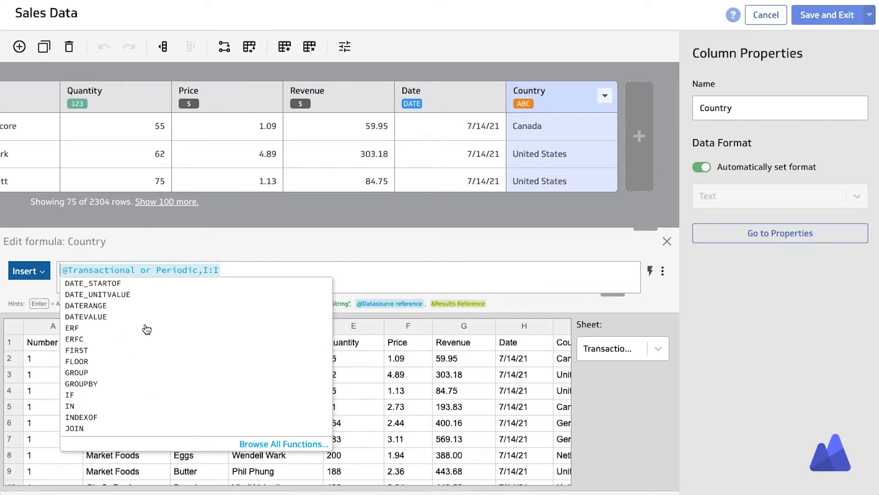
Deselect the Country column, save the Sales Data model and exit the model editor.
{"action": "left_click", "coordinate": [664, 145]}
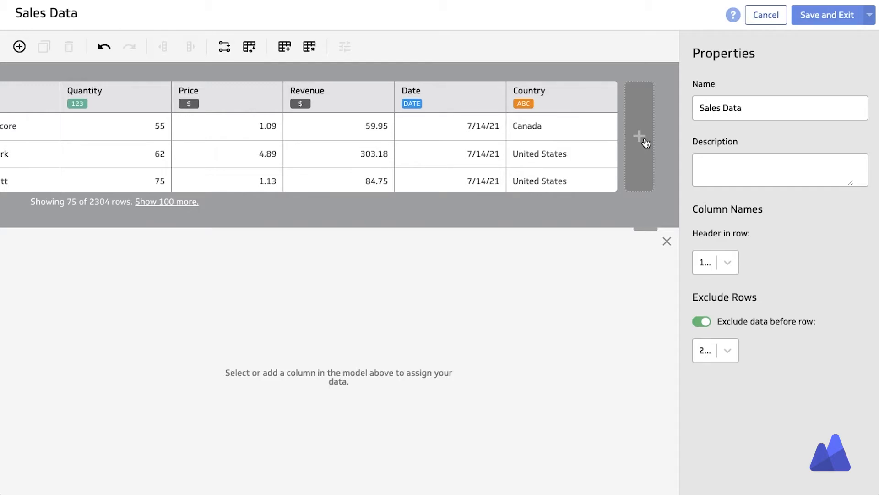
{"action": "scroll", "coordinate": [544, 146], "scroll_direction": "left", "scroll_amount": 10}
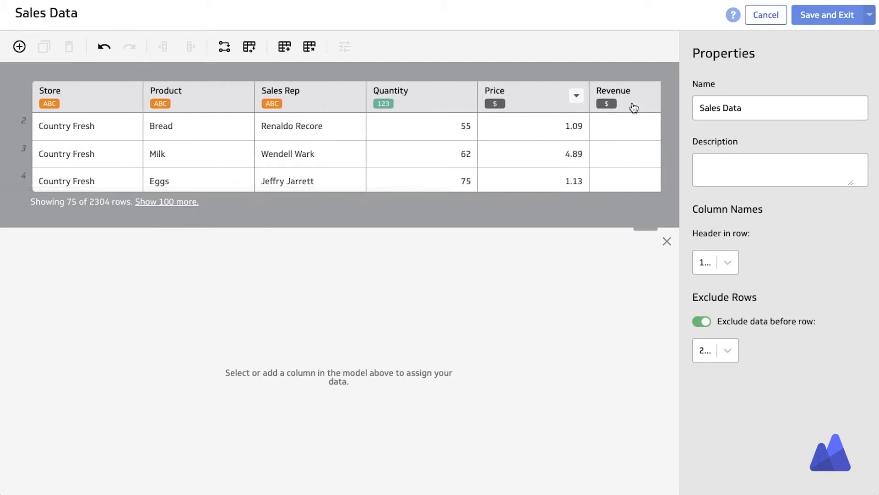
{"action": "left_click", "coordinate": [821, 17]}
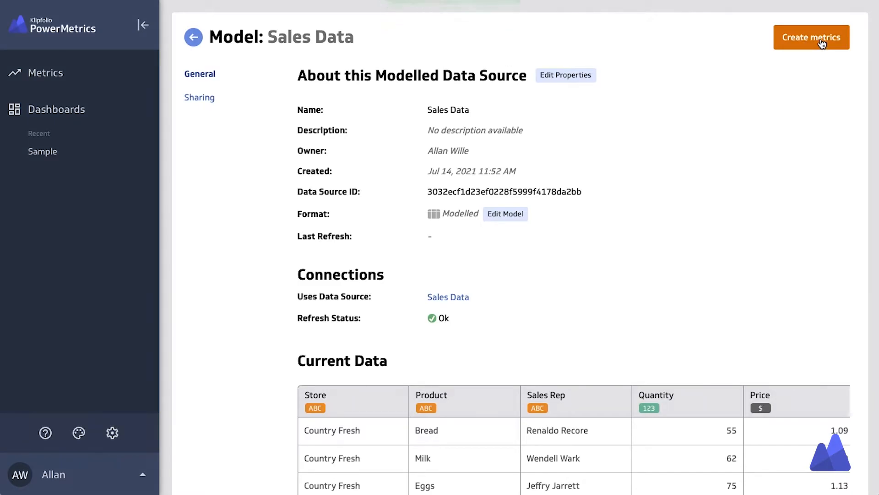
Start a new custom metric that uses the existing Sales Data source and proceed to choosing the metric value.
{"action": "left_click", "coordinate": [55, 81]}
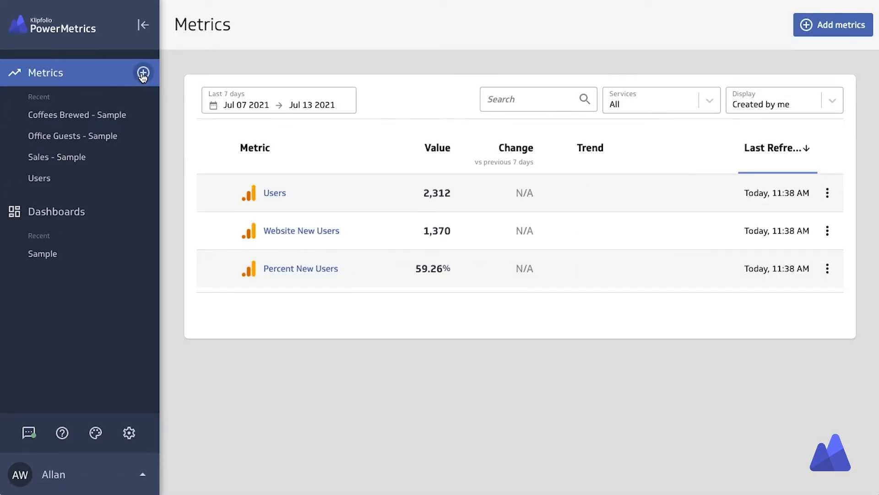
{"action": "left_click", "coordinate": [142, 75]}
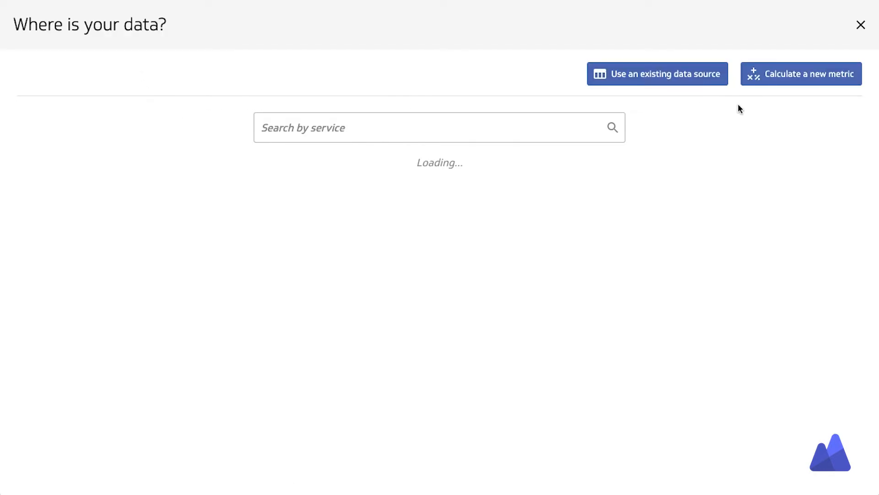
{"action": "left_click", "coordinate": [663, 78]}
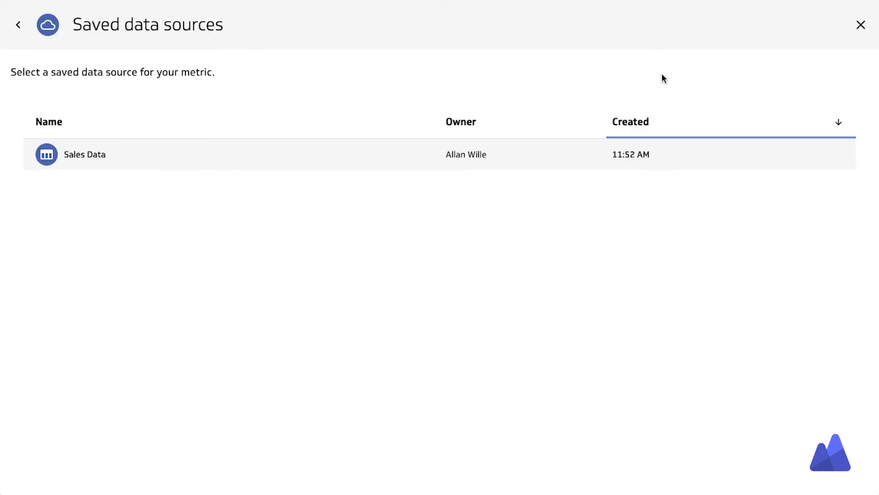
{"action": "left_click", "coordinate": [71, 158]}
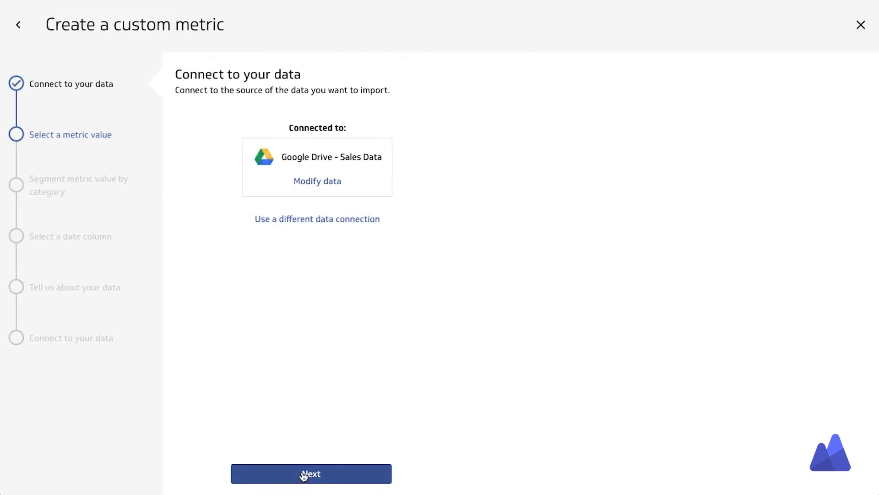
{"action": "left_click", "coordinate": [304, 475]}
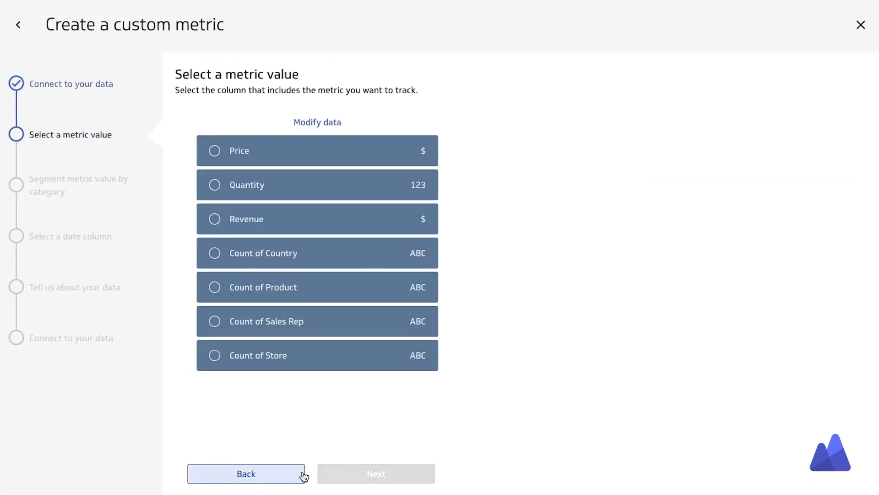
Choose Revenue as the metric value with Sum as the default aggregation.
{"action": "left_click", "coordinate": [229, 220]}
{"action": "left_click", "coordinate": [270, 248]}
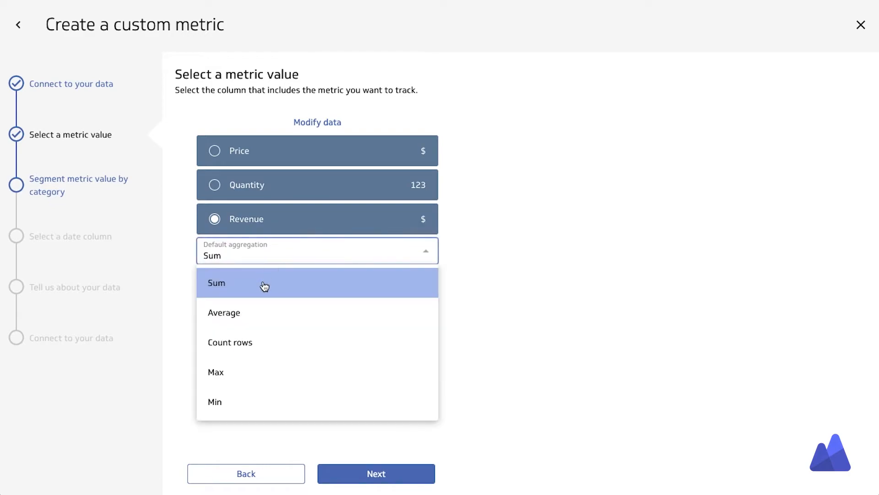
{"action": "left_click", "coordinate": [242, 281]}
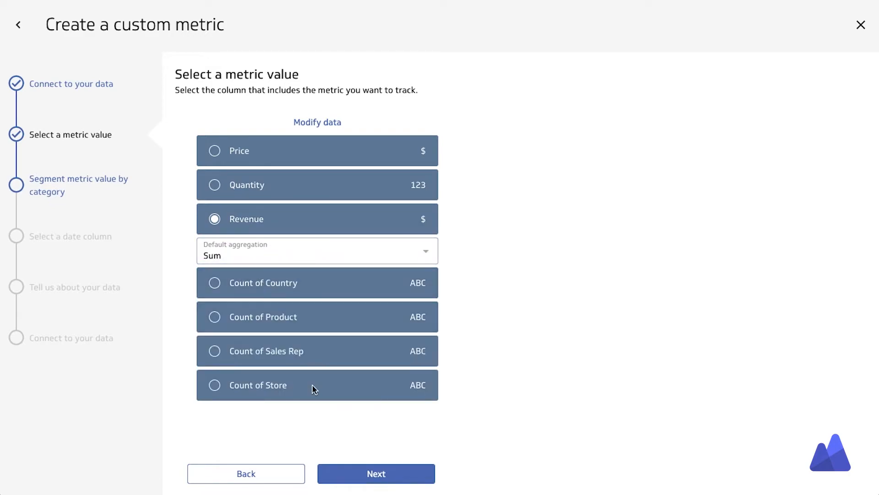
{"action": "left_click", "coordinate": [358, 476]}
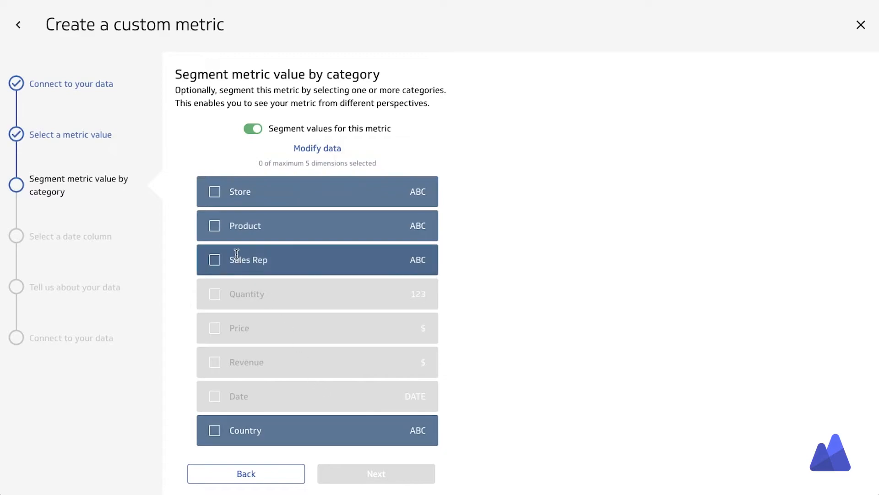
Segment the custom metric's values by the Product, Store and Country categories.
{"action": "left_click", "coordinate": [217, 227]}
{"action": "left_click", "coordinate": [215, 191]}
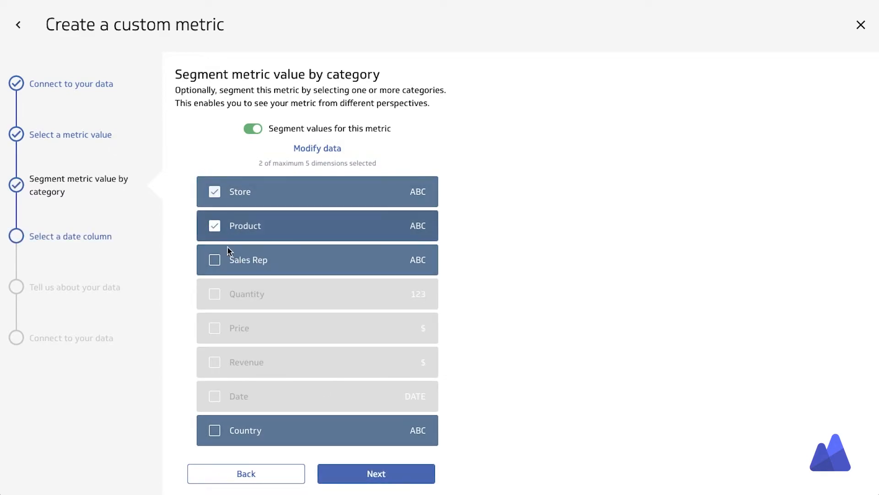
{"action": "left_click", "coordinate": [215, 433]}
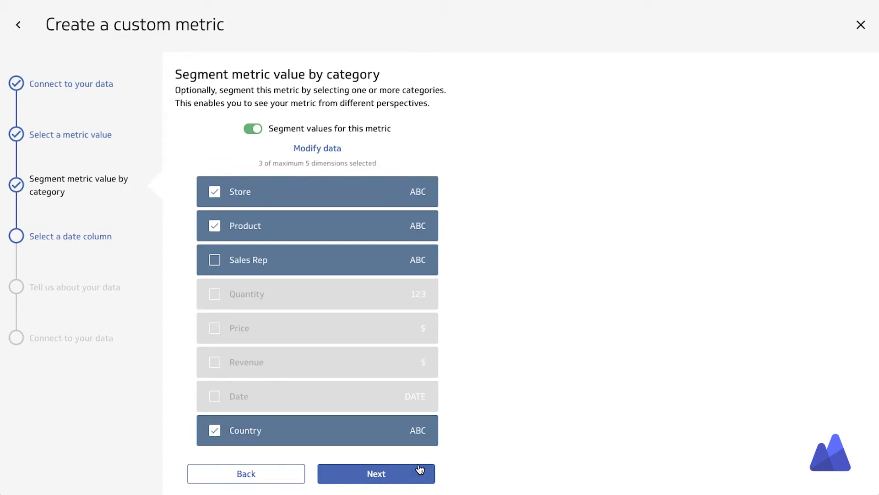
{"action": "left_click", "coordinate": [386, 473]}
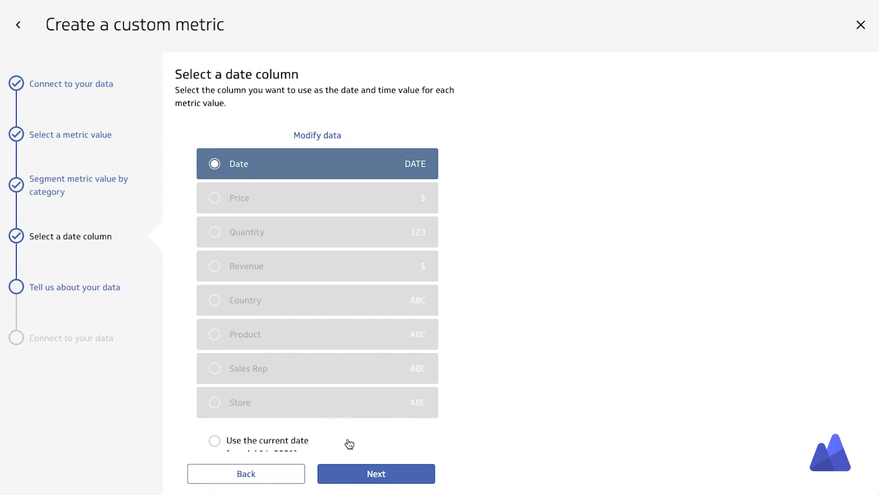
Accept Date as the date column and a daily Periodic summary as the data type, and save the metric as Revenue in Currency format.
{"action": "left_click", "coordinate": [367, 473]}
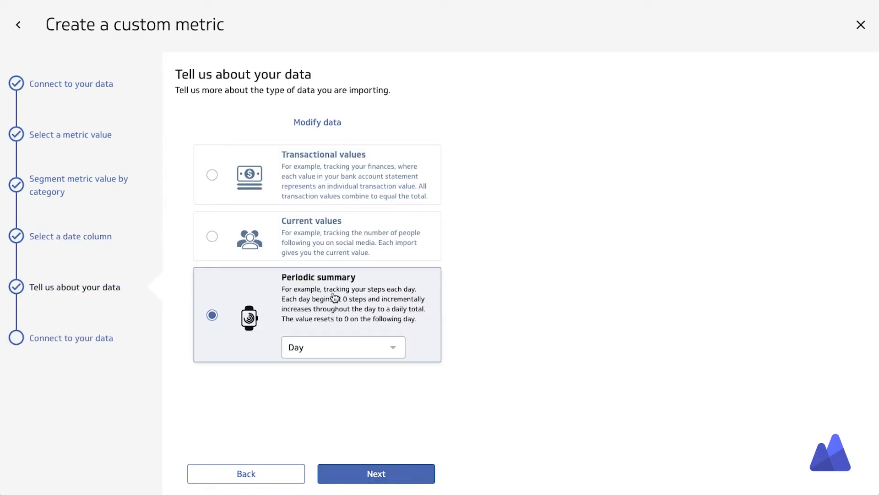
{"action": "left_click", "coordinate": [364, 476]}
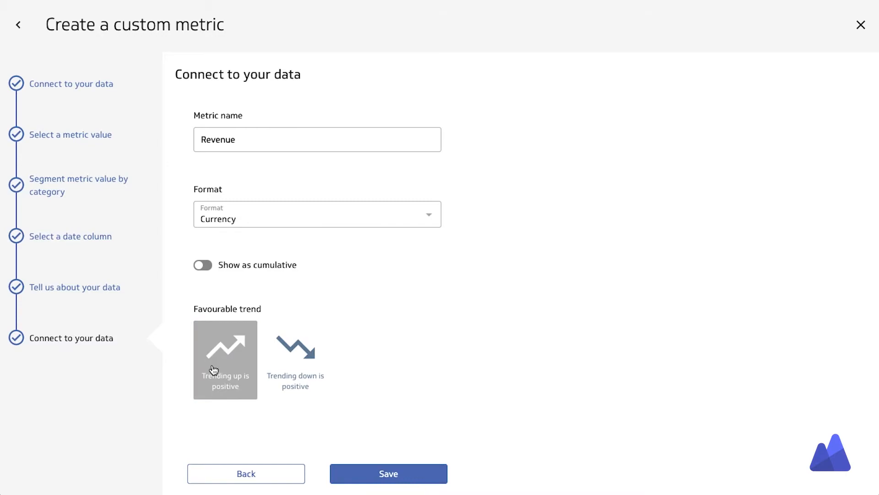
{"action": "left_click", "coordinate": [371, 478]}
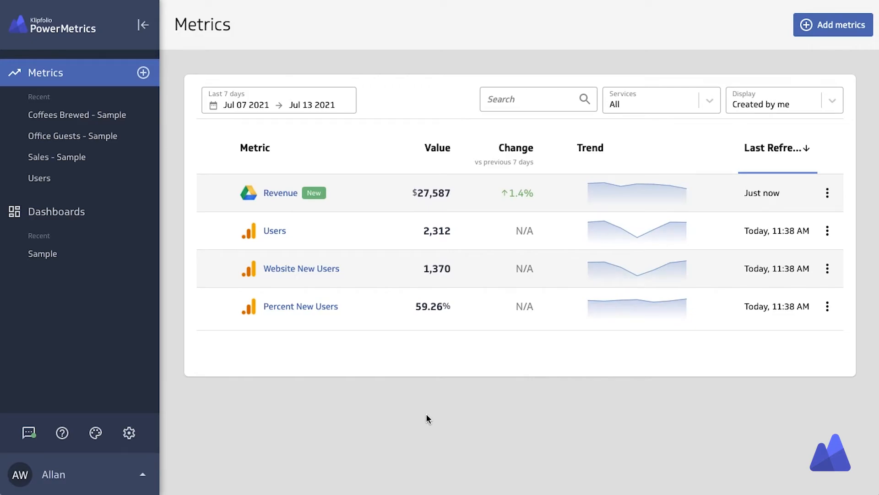
Open the Revenue metric from the metrics list and segment its chart by Product.
{"action": "left_click", "coordinate": [279, 193]}
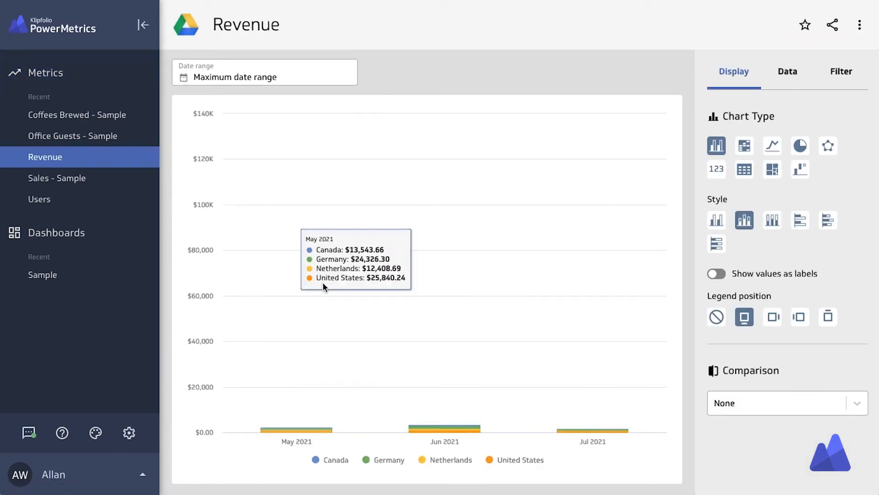
{"action": "left_click", "coordinate": [791, 73]}
{"action": "left_click", "coordinate": [774, 246]}
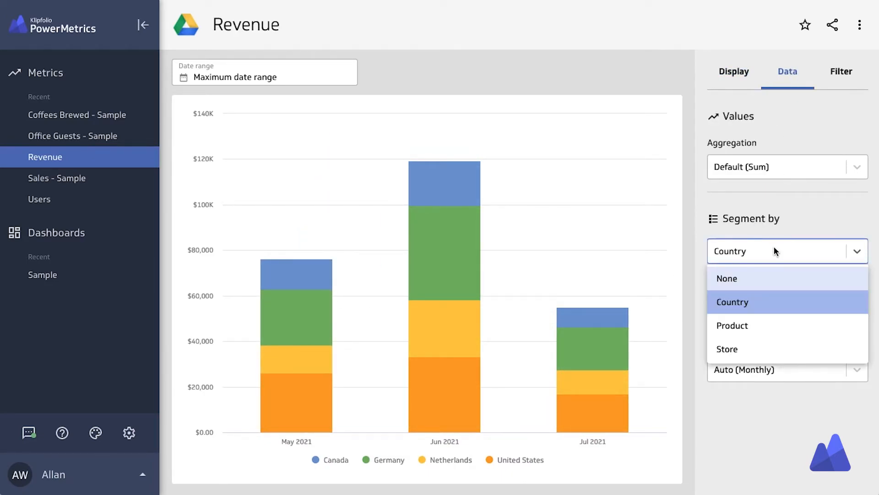
{"action": "left_click", "coordinate": [767, 326]}
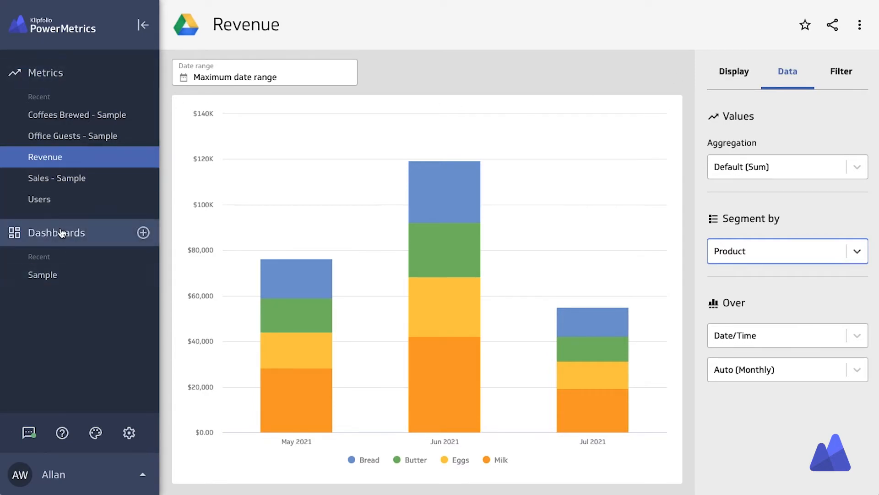
Create a new dashboard and name it Our Performance.
{"action": "left_click", "coordinate": [143, 233]}
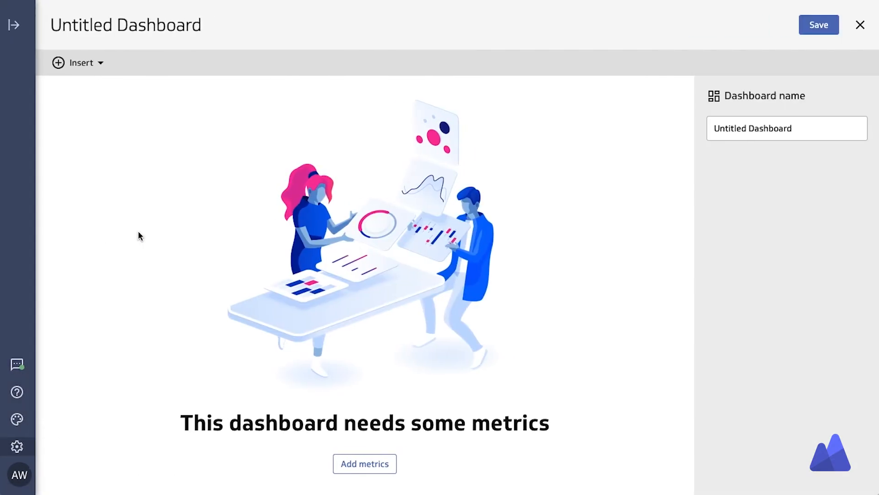
{"action": "left_click", "coordinate": [149, 30]}
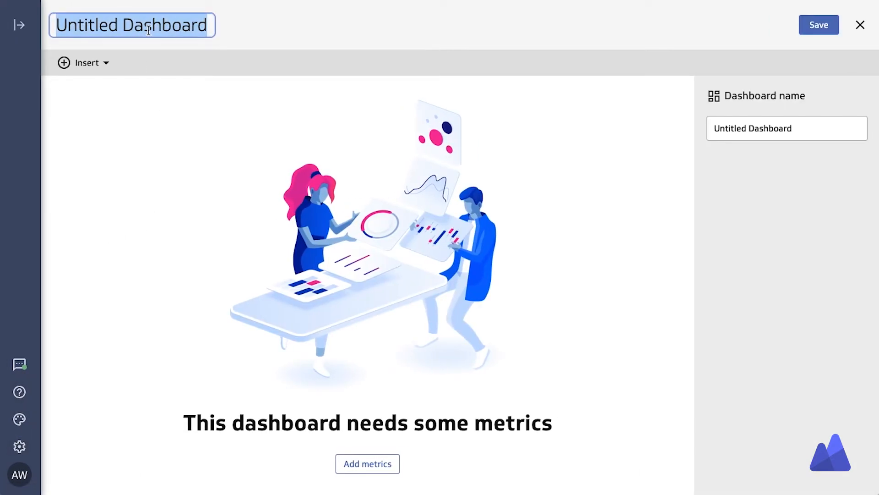
{"action": "type", "text": "Our Prt"}
{"action": "key", "text": "BackSpace"}
{"action": "key", "text": "BackSpace"}
{"action": "type", "text": "erformance"}
{"action": "key", "text": "Return"}
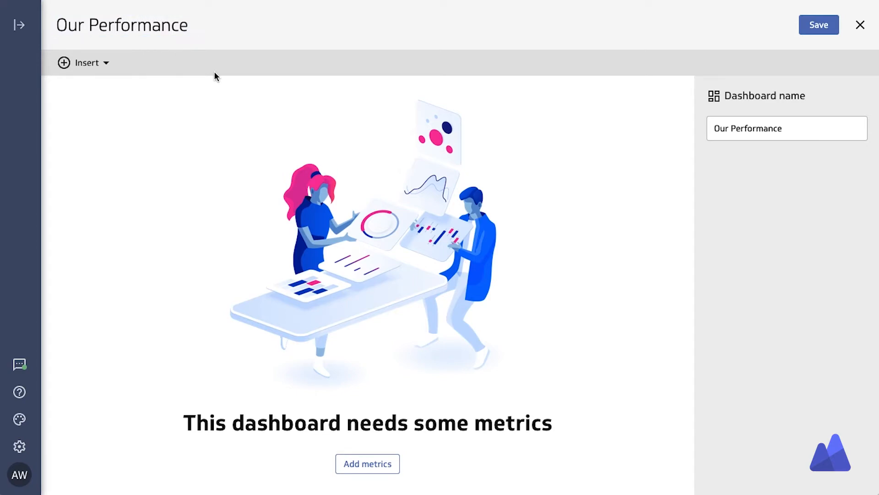
Add the Users, Percent New Users and Revenue metrics to the dashboard.
{"action": "left_click", "coordinate": [105, 64]}
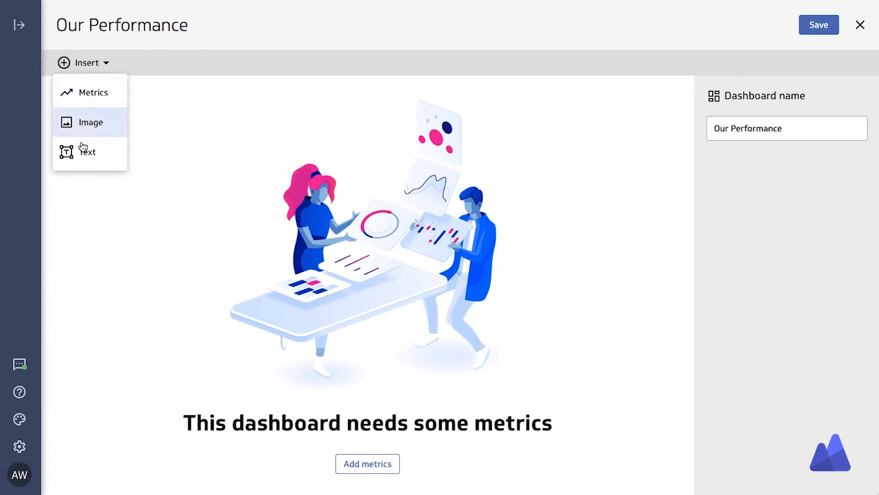
{"action": "left_click", "coordinate": [93, 91]}
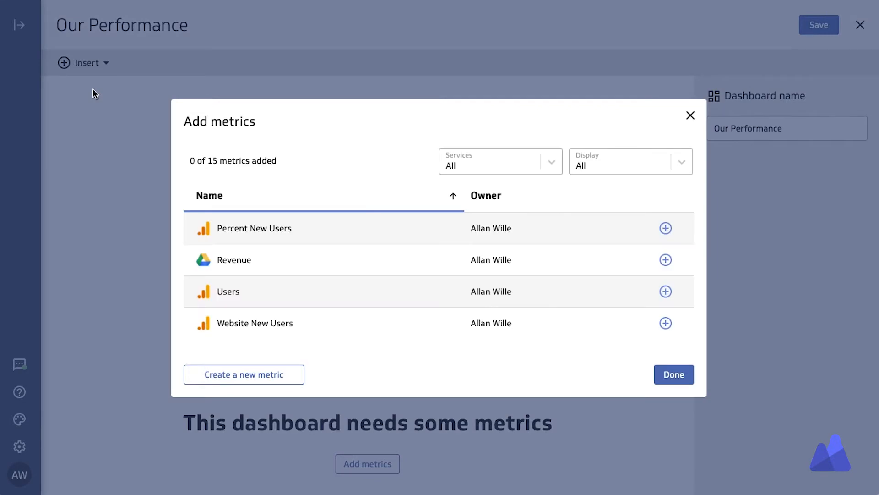
{"action": "left_click", "coordinate": [666, 291]}
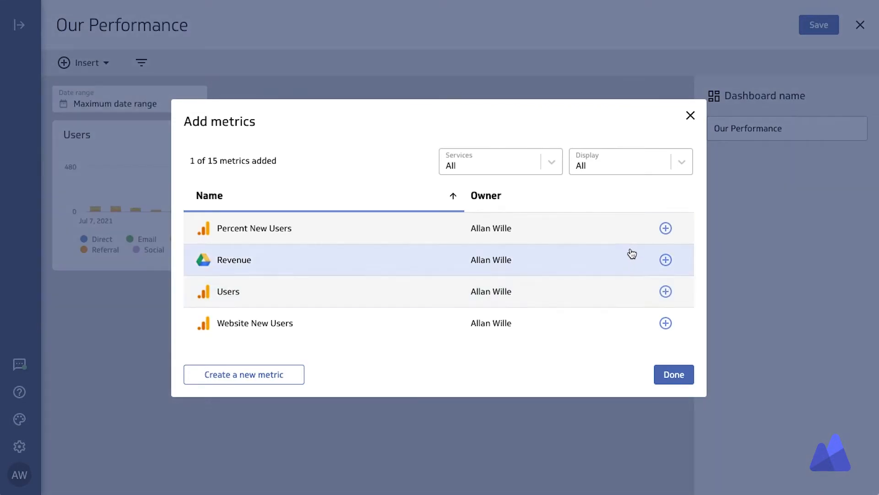
{"action": "left_click", "coordinate": [664, 229]}
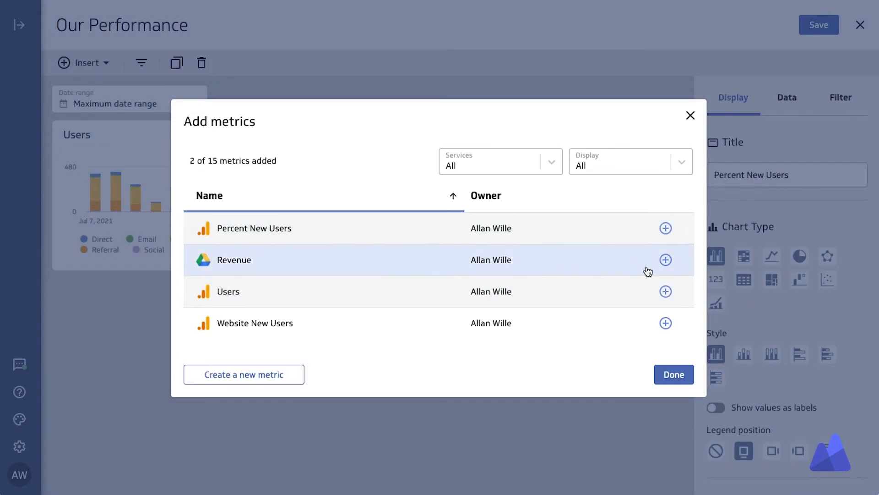
{"action": "left_click", "coordinate": [665, 260]}
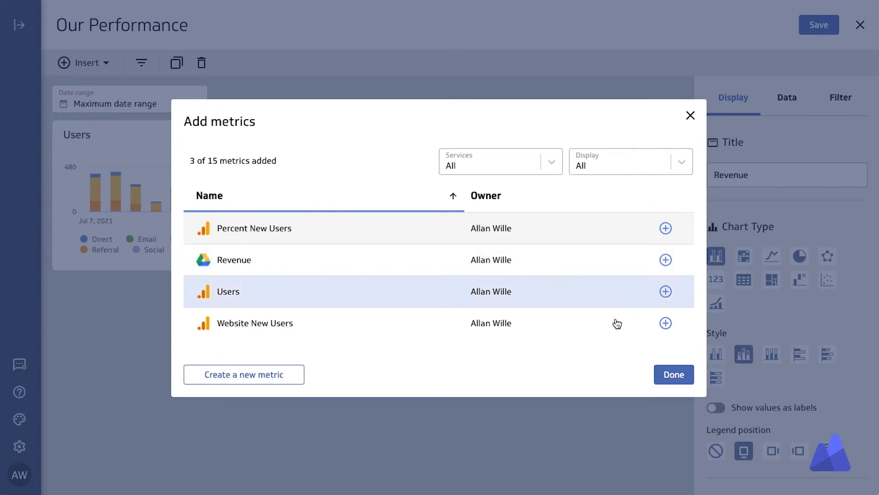
{"action": "left_click", "coordinate": [669, 374]}
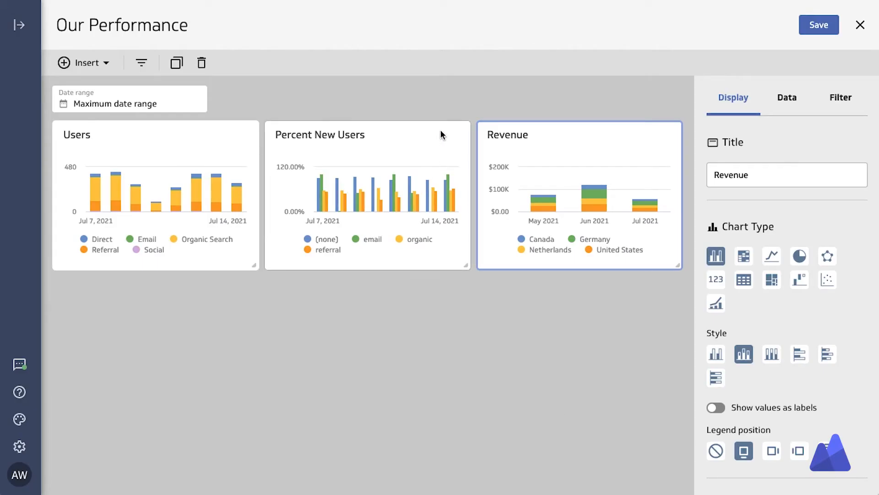
Place the Percent New Users chart beneath the Users chart and enlarge both to the same width.
{"action": "left_click_drag", "start_coordinate": [442, 126], "coordinate": [351, 333]}
{"action": "left_click_drag", "start_coordinate": [255, 491], "coordinate": [352, 432]}
Show Percent New Users as a single number compared vs. previous period, and set the dashboard's date range to This week.
{"action": "left_click", "coordinate": [311, 357]}
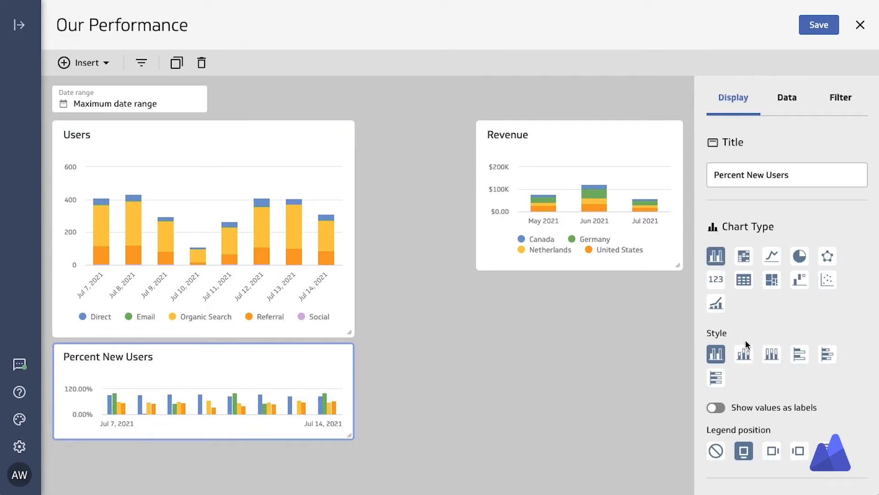
{"action": "left_click", "coordinate": [716, 285]}
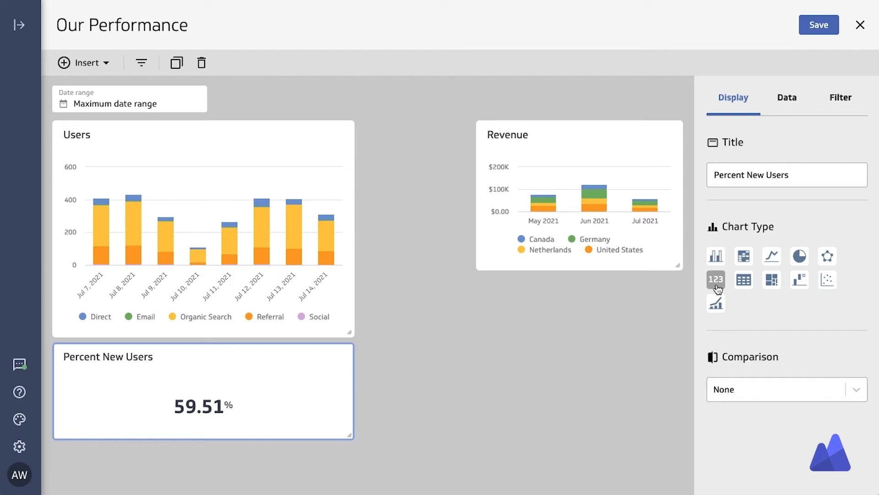
{"action": "left_click", "coordinate": [746, 388]}
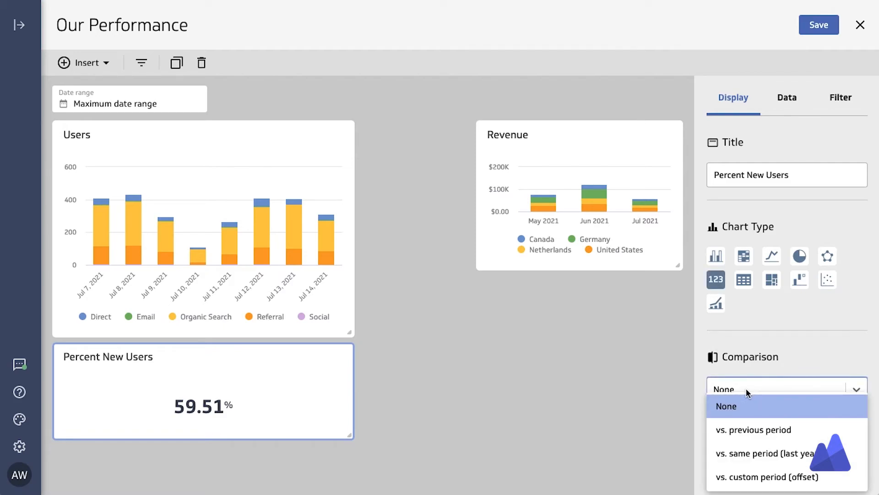
{"action": "left_click", "coordinate": [744, 431]}
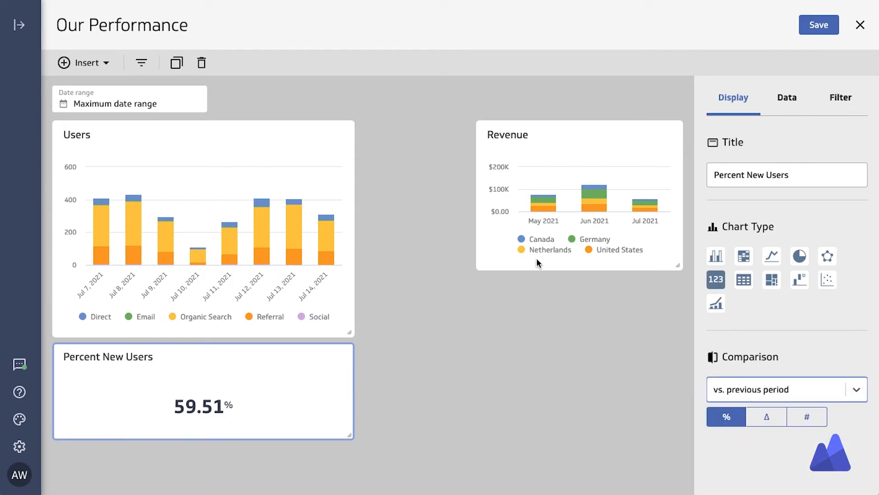
{"action": "left_click", "coordinate": [185, 105]}
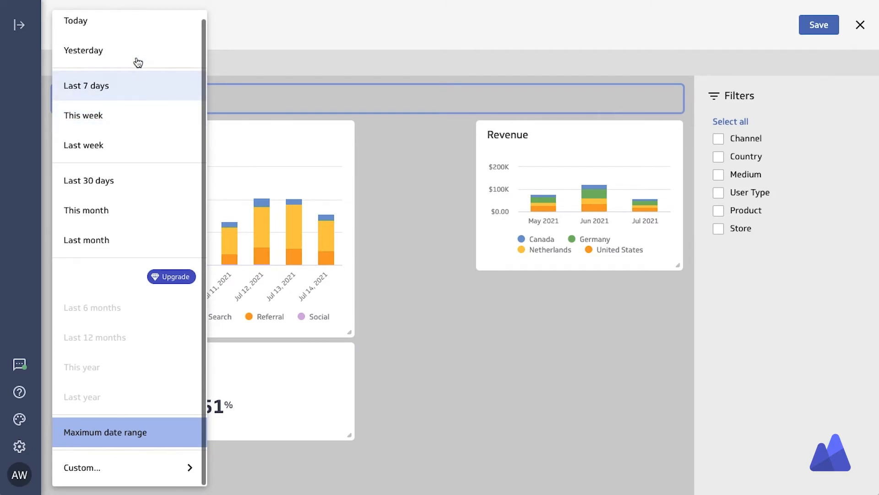
{"action": "left_click", "coordinate": [119, 116]}
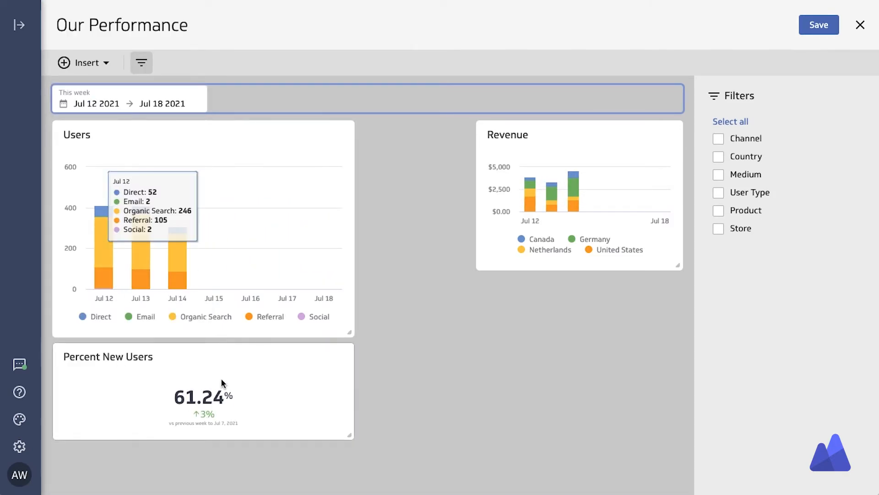
Move the Revenue chart next to the Users chart and enlarge it to fill the remaining width at about the same height.
{"action": "left_click_drag", "start_coordinate": [597, 135], "coordinate": [483, 133]}
{"action": "left_click_drag", "start_coordinate": [560, 266], "coordinate": [677, 337]}
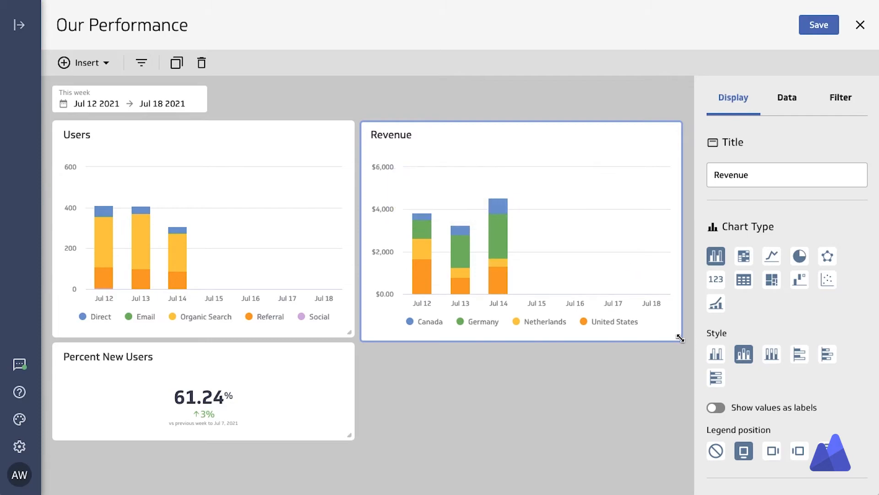
Duplicate the Revenue chart as a small single-number tile beside Percent New Users, compared vs. previous period.
{"action": "left_click", "coordinate": [180, 67]}
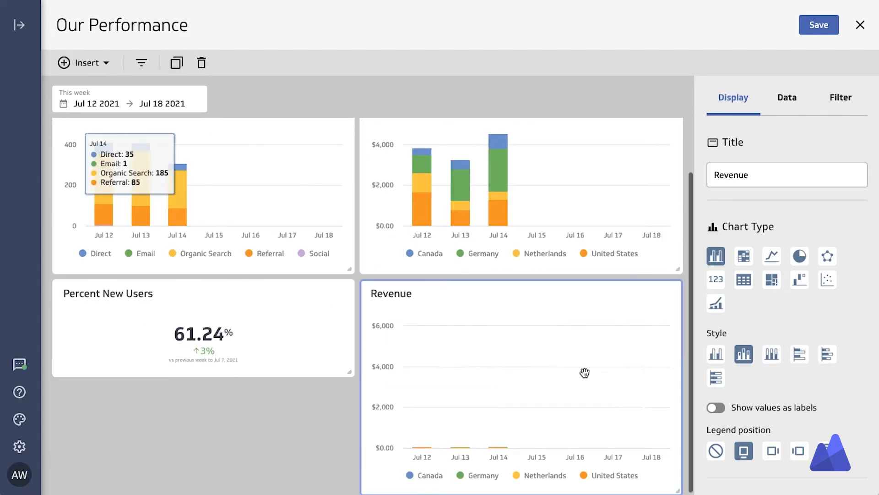
{"action": "left_click", "coordinate": [716, 280]}
{"action": "left_click_drag", "start_coordinate": [680, 490], "coordinate": [509, 428]}
{"action": "left_click", "coordinate": [758, 386]}
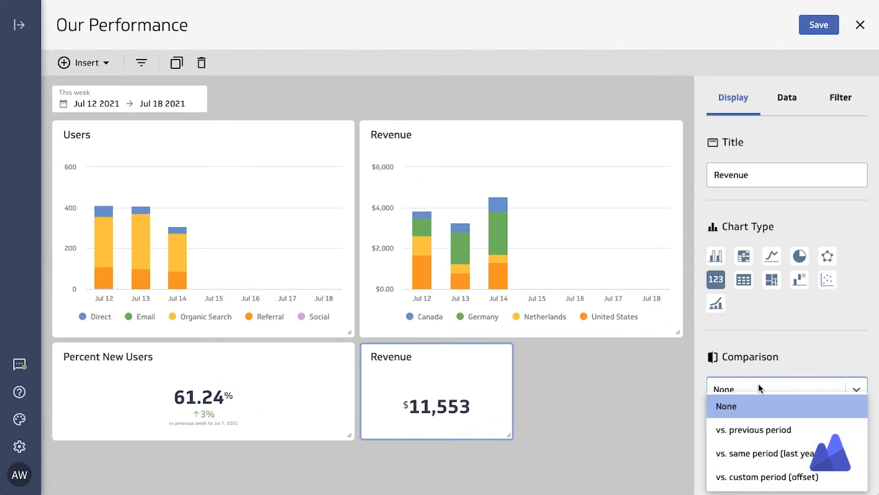
{"action": "left_click", "coordinate": [754, 429]}
Duplicate the Revenue number tile, widen the copy to line up with the chart above, and title it ARPU.
{"action": "left_click", "coordinate": [177, 62]}
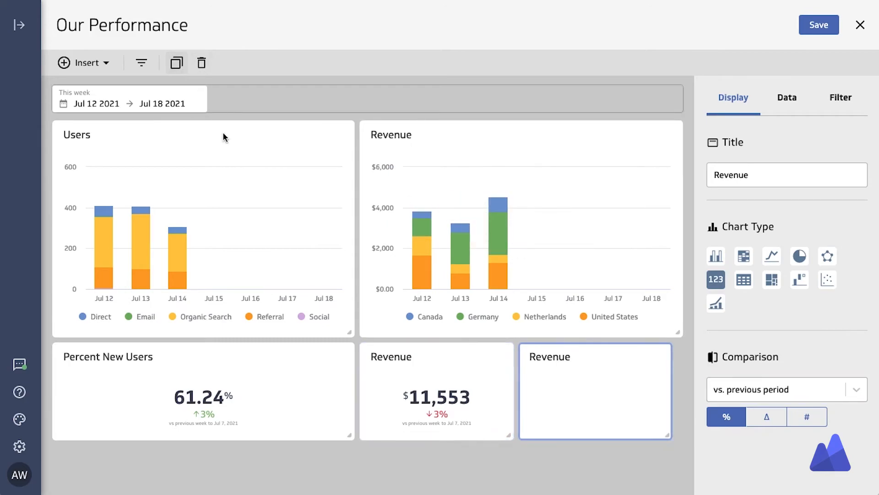
{"action": "left_click_drag", "start_coordinate": [666, 433], "coordinate": [679, 434]}
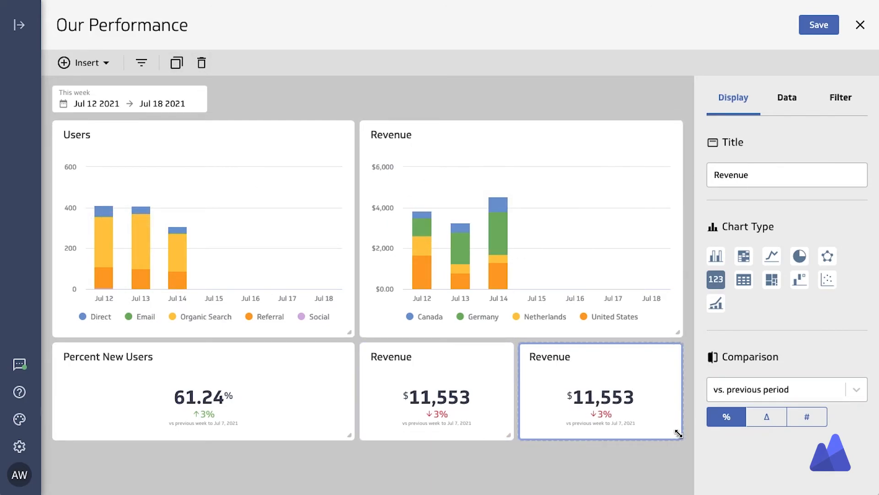
{"action": "double_click", "coordinate": [561, 361]}
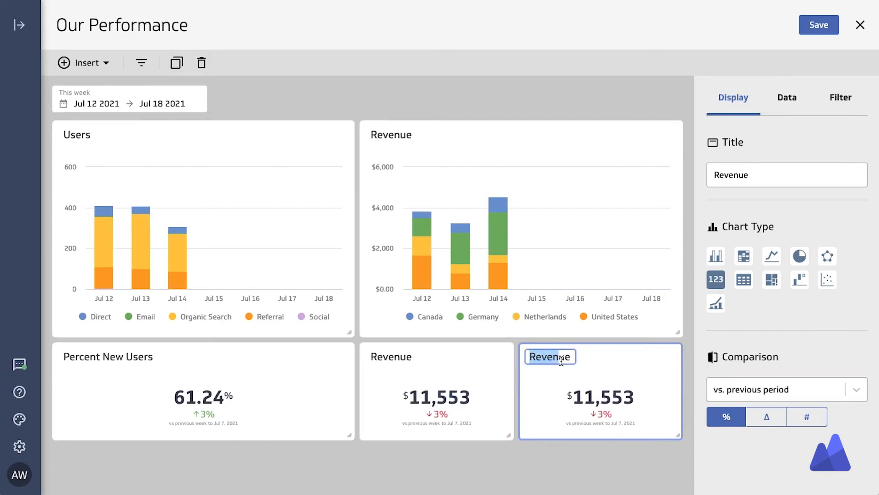
{"action": "type", "text": "ARPU"}
{"action": "left_click", "coordinate": [629, 380]}
Set the aggregation of the ARPU tile's Revenue metric to Average.
{"action": "left_click", "coordinate": [788, 98]}
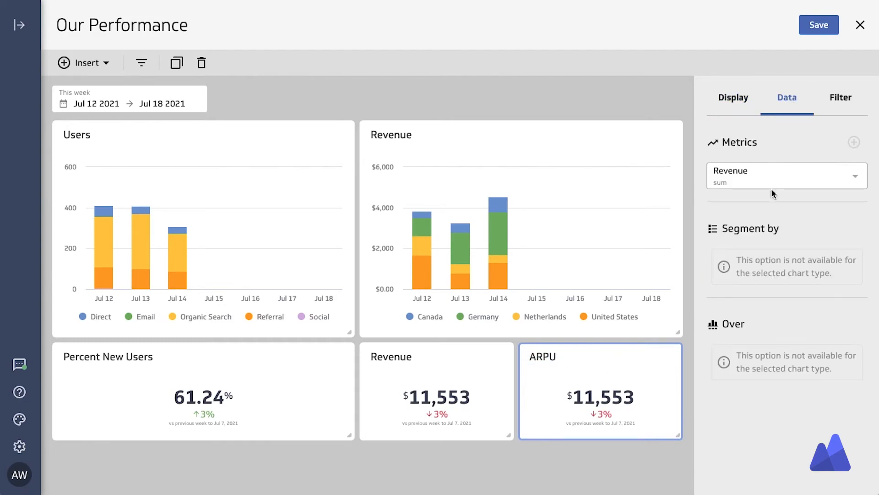
{"action": "left_click", "coordinate": [773, 177]}
{"action": "left_click", "coordinate": [770, 254]}
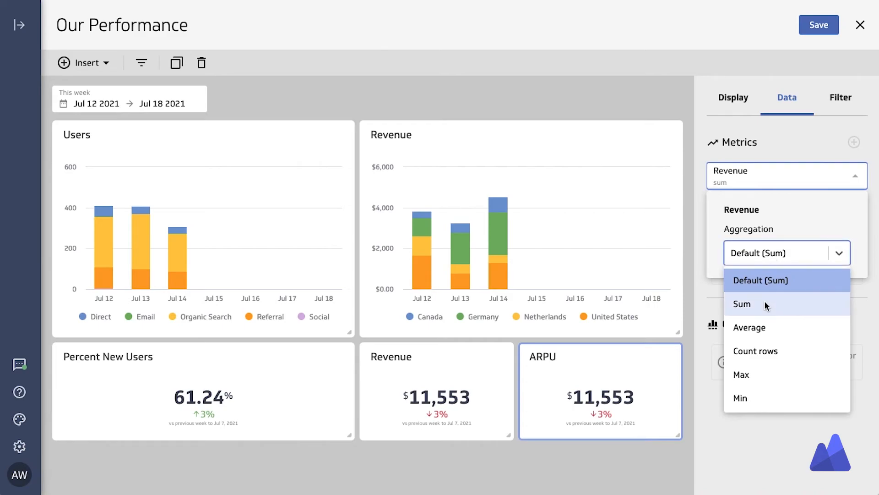
{"action": "left_click", "coordinate": [762, 327]}
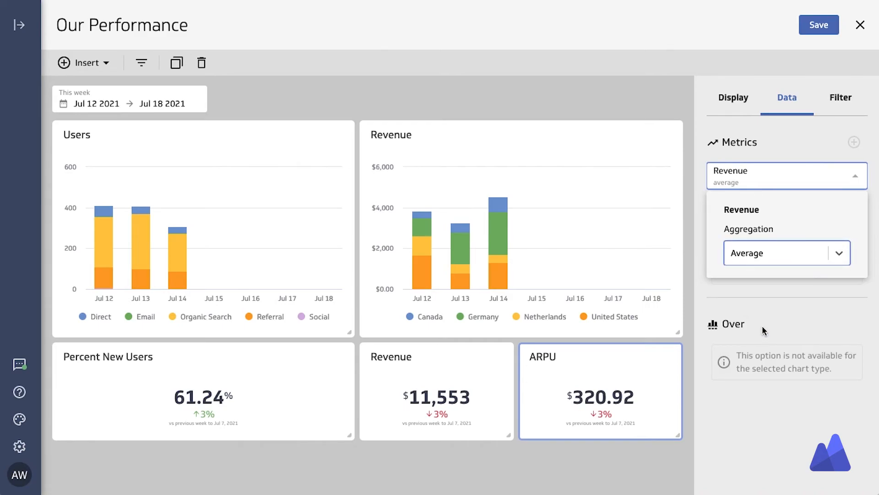
{"action": "left_click", "coordinate": [479, 460]}
Change the large Revenue bar chart to a scatter chart in the bubble style.
{"action": "left_click", "coordinate": [527, 146]}
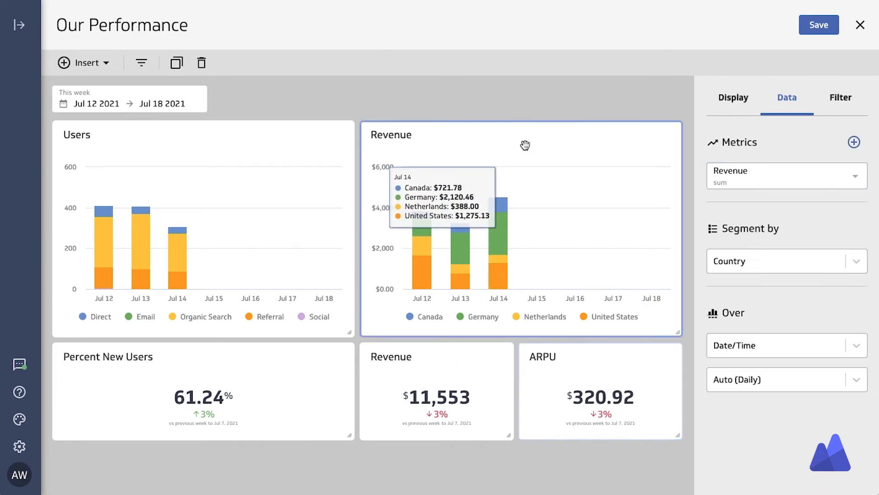
{"action": "left_click", "coordinate": [733, 100]}
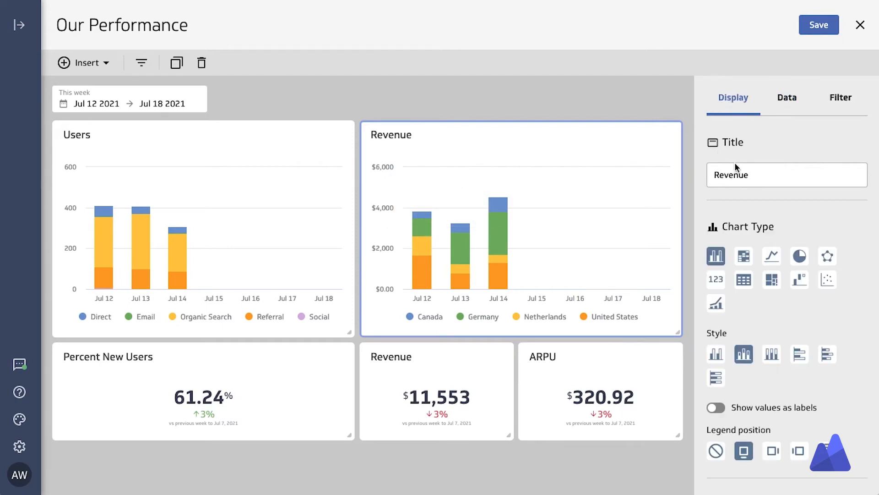
{"action": "left_click", "coordinate": [827, 279]}
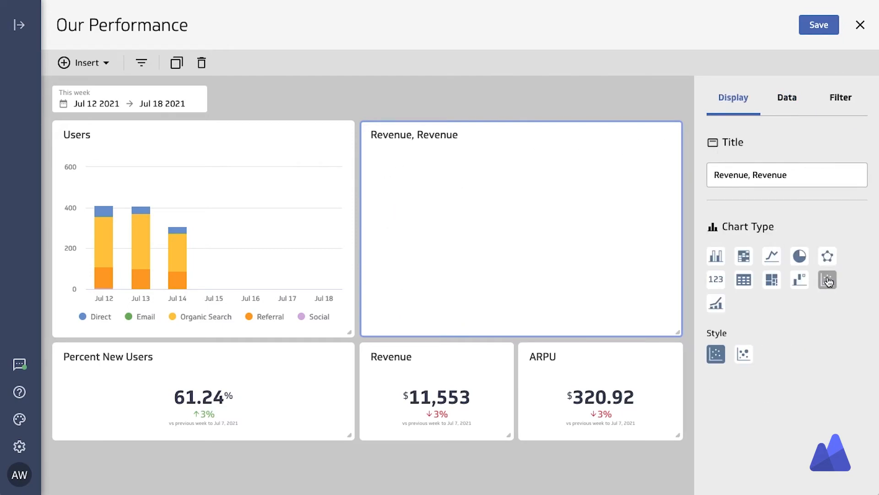
{"action": "left_click", "coordinate": [745, 355]}
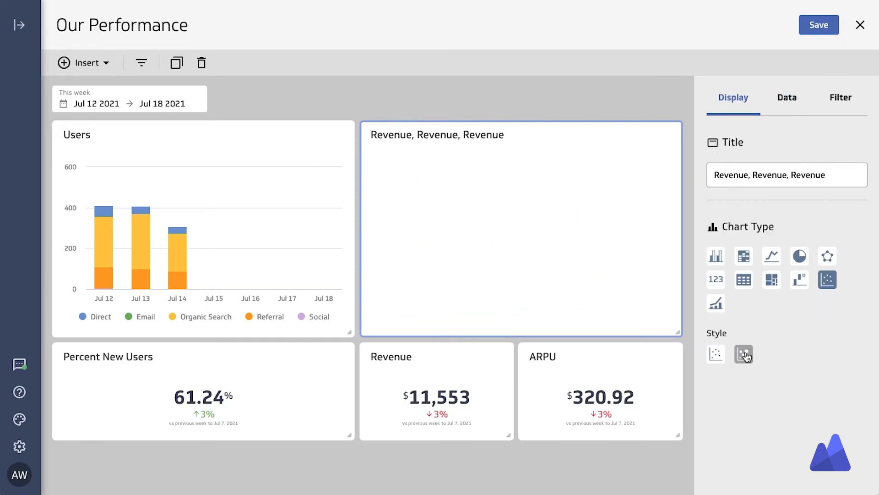
Set the aggregation of the bubble chart's Y-Axis Revenue metric to Average.
{"action": "left_click", "coordinate": [788, 97]}
{"action": "left_click", "coordinate": [774, 197]}
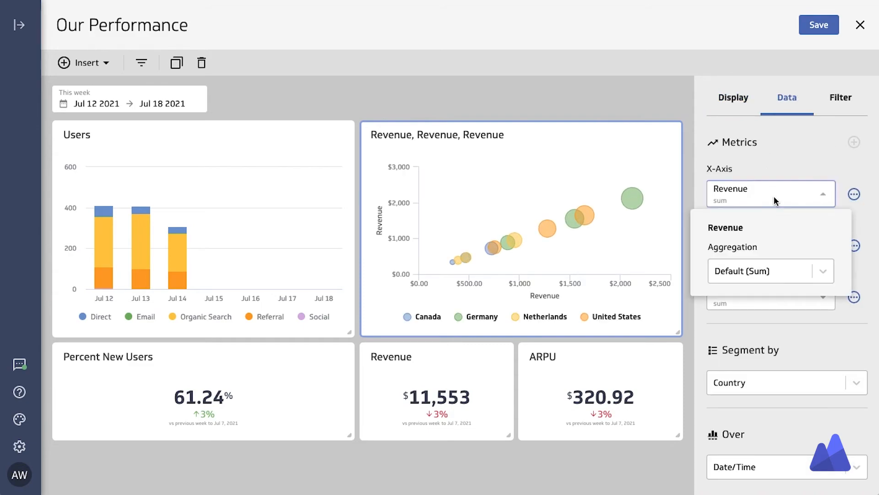
{"action": "left_click", "coordinate": [857, 243]}
{"action": "left_click", "coordinate": [803, 237]}
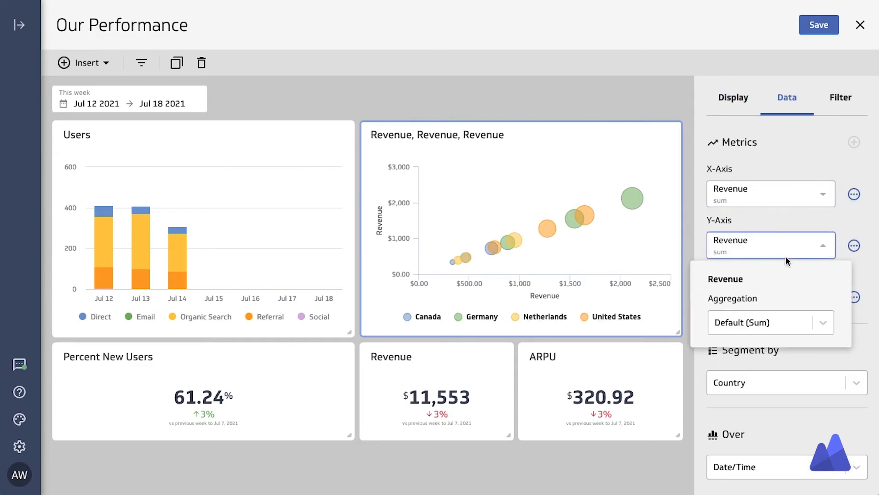
{"action": "left_click", "coordinate": [733, 322]}
{"action": "left_click", "coordinate": [749, 396]}
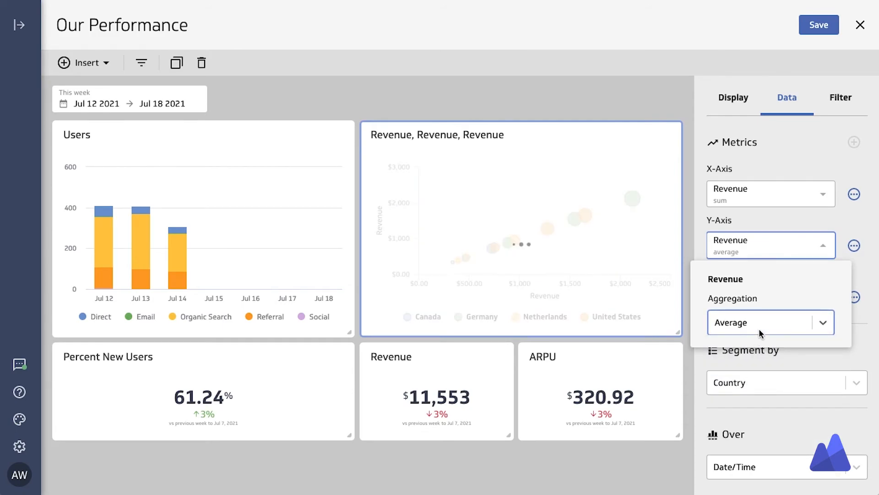
Set the aggregation of the bubble chart's Size metric to Count rows.
{"action": "left_click", "coordinate": [786, 297]}
{"action": "left_click", "coordinate": [762, 374]}
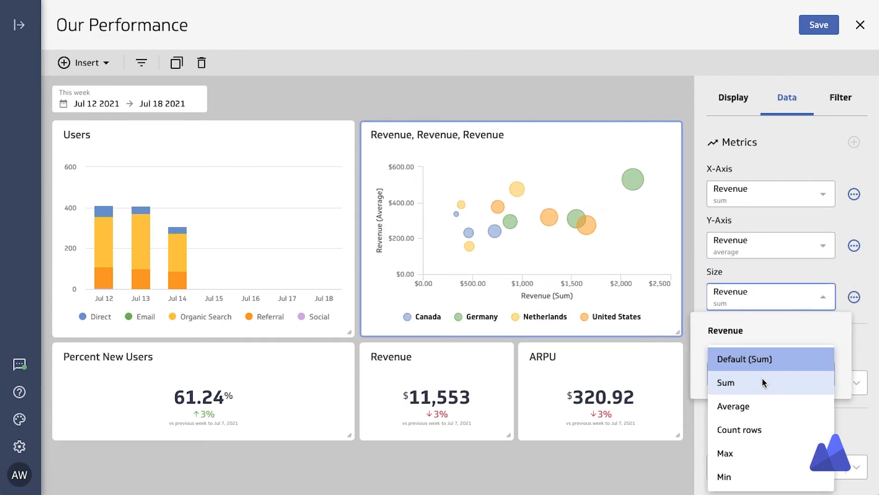
{"action": "left_click", "coordinate": [749, 429]}
{"action": "left_click", "coordinate": [863, 360]}
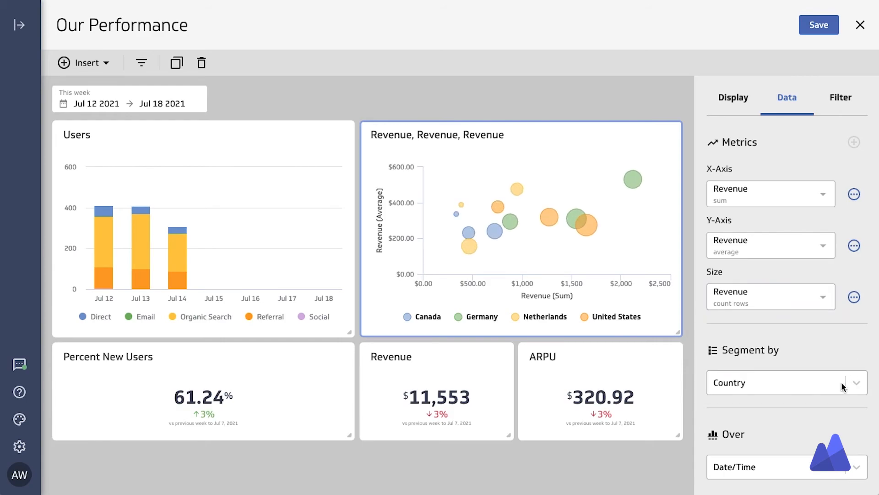
Segment the bubble chart by Product.
{"action": "left_click", "coordinate": [773, 465]}
{"action": "left_click", "coordinate": [771, 402]}
{"action": "left_click", "coordinate": [770, 387]}
{"action": "left_click", "coordinate": [747, 456]}
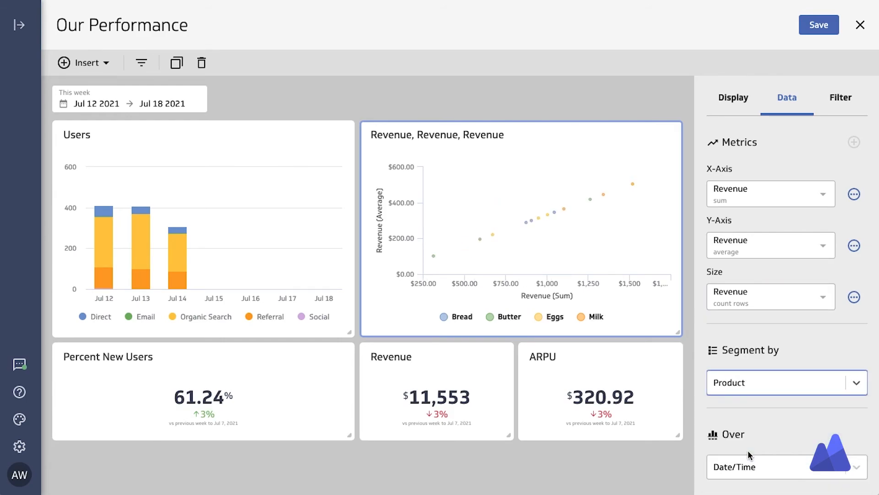
Plot the bubble chart over Country instead of Date/Time.
{"action": "scroll", "coordinate": [779, 430], "scroll_direction": "down", "scroll_amount": 1}
{"action": "left_click", "coordinate": [779, 430]}
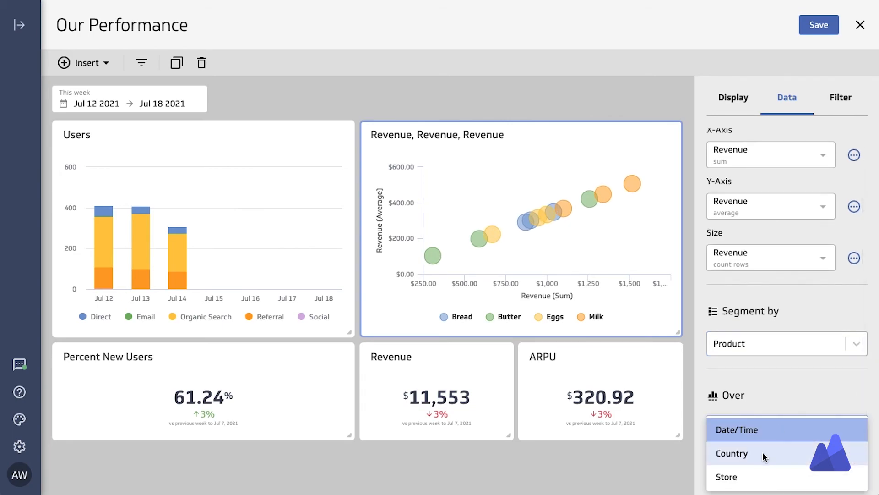
{"action": "left_click", "coordinate": [764, 456]}
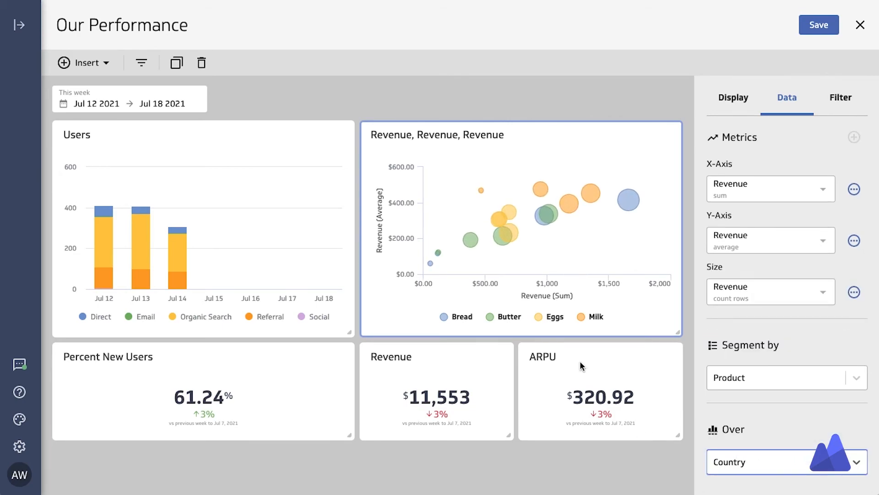
Rename the bubble chart as Revenue Trends by Product and Country.
{"action": "left_click", "coordinate": [468, 136]}
{"action": "type", "text": "Rev"}
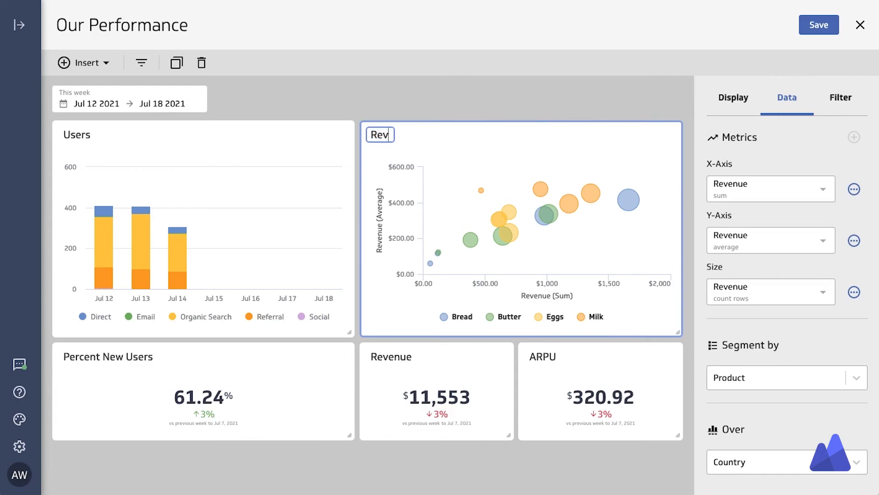
{"action": "type", "text": "enue Trends by "}
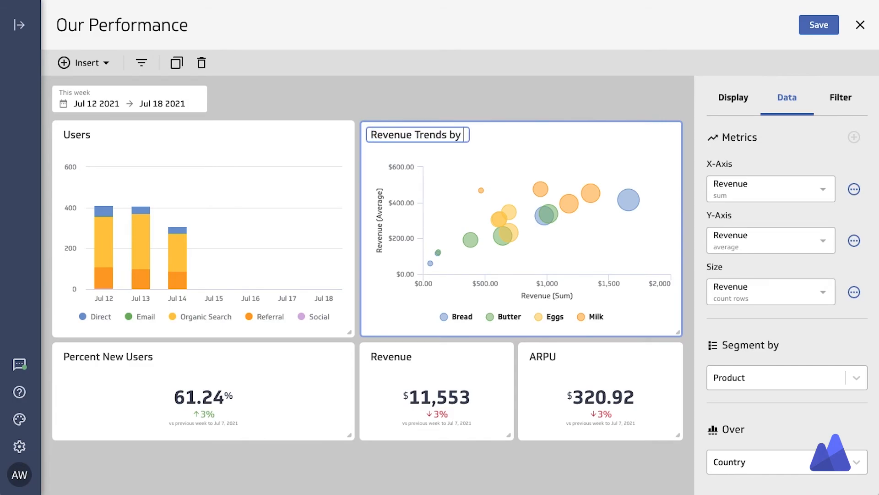
{"action": "type", "text": "Product and Country"}
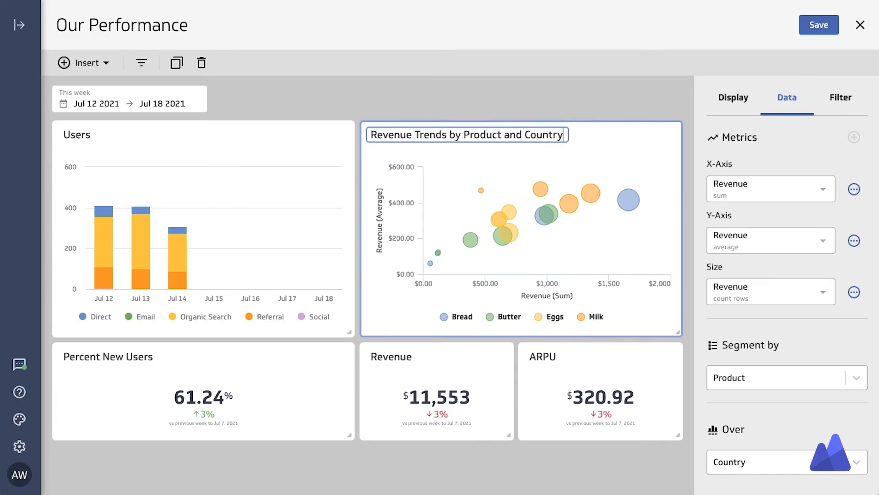
{"action": "left_click", "coordinate": [468, 66]}
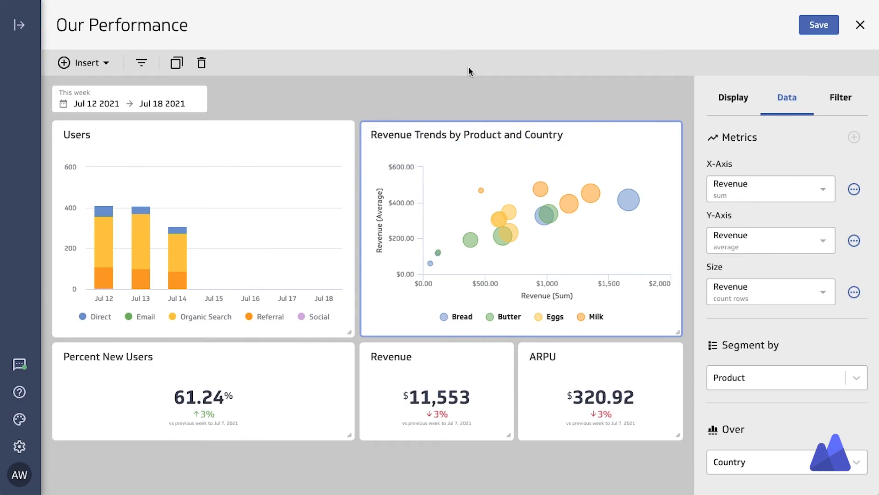
Add a Country filter to the dashboard's filter bar and save the dashboard.
{"action": "left_click", "coordinate": [273, 97]}
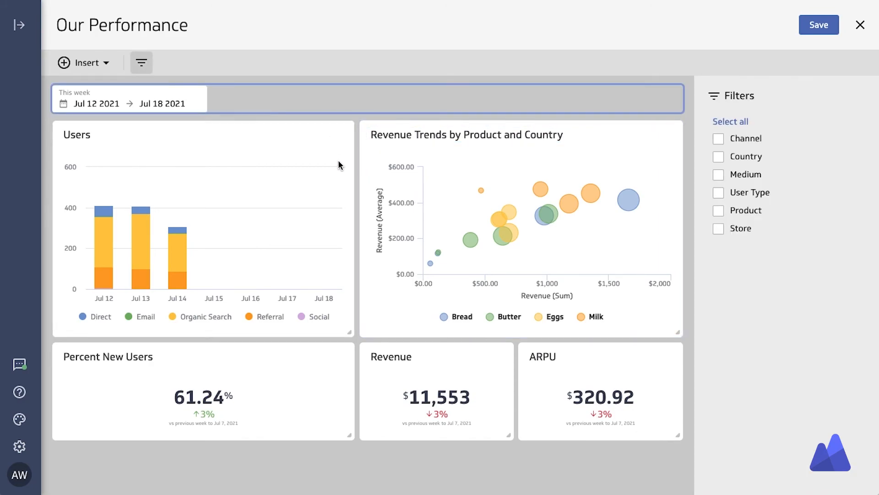
{"action": "left_click", "coordinate": [722, 159]}
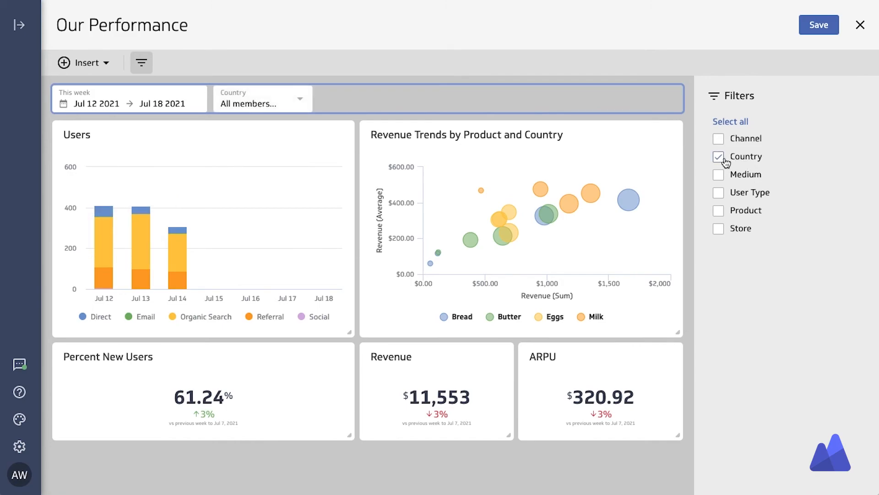
{"action": "left_click", "coordinate": [819, 25]}
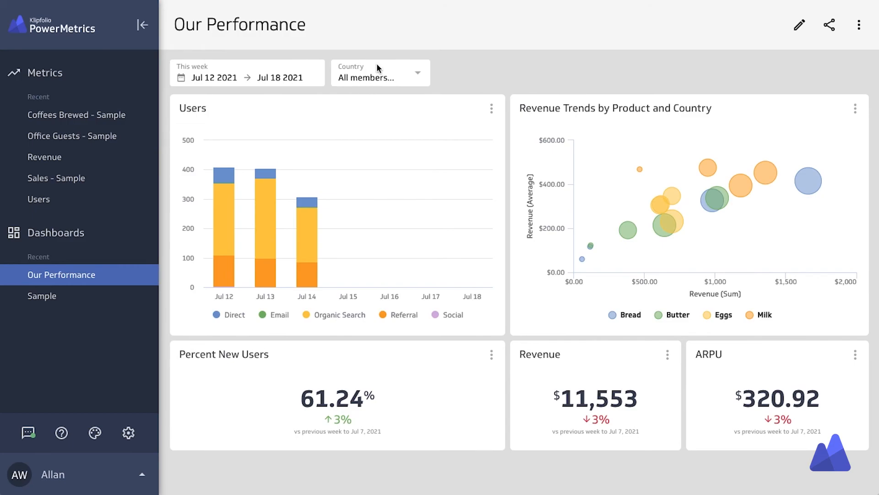
Set the dashboard's date range to Last 7 days and filter Country to include United States.
{"action": "left_click", "coordinate": [300, 82]}
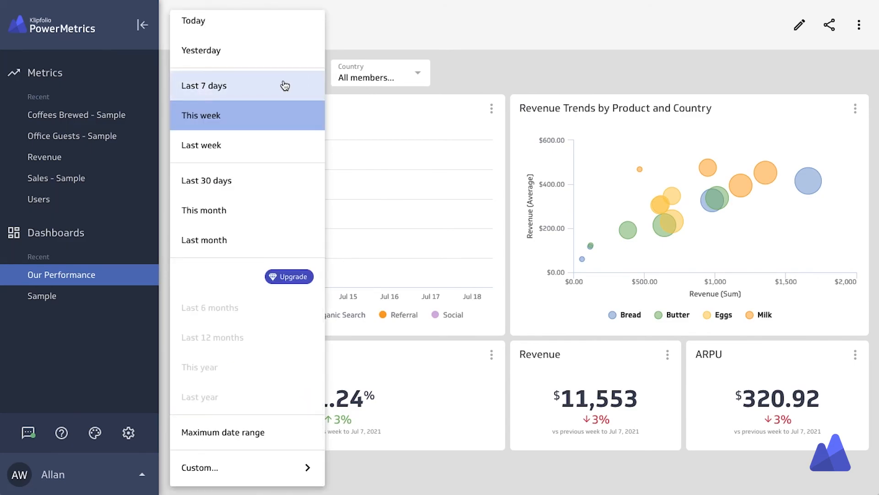
{"action": "left_click", "coordinate": [225, 86]}
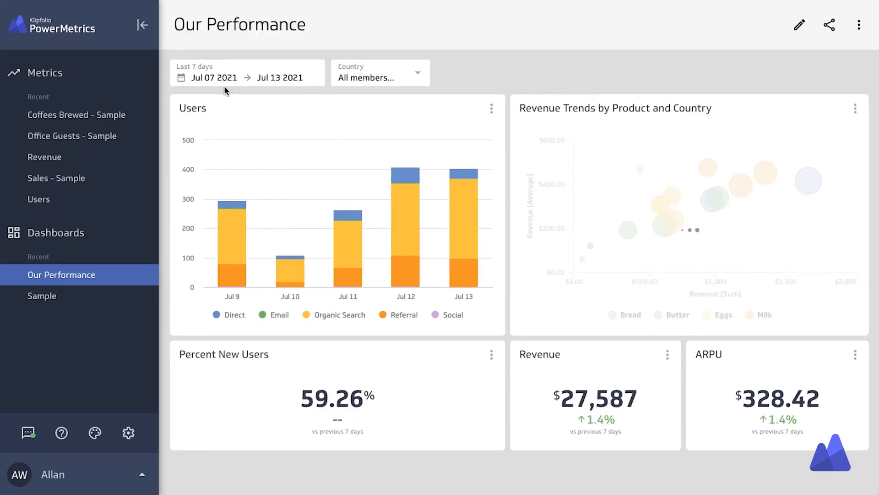
{"action": "left_click", "coordinate": [385, 79]}
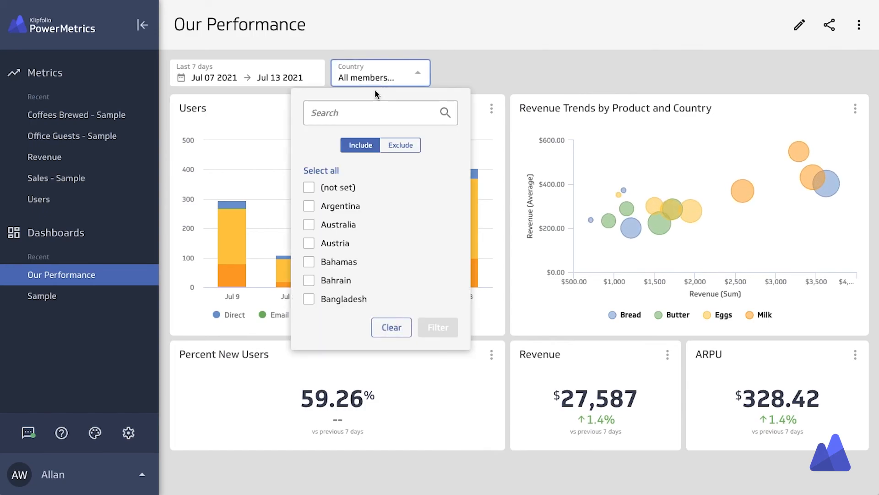
{"action": "type", "text": "uni"}
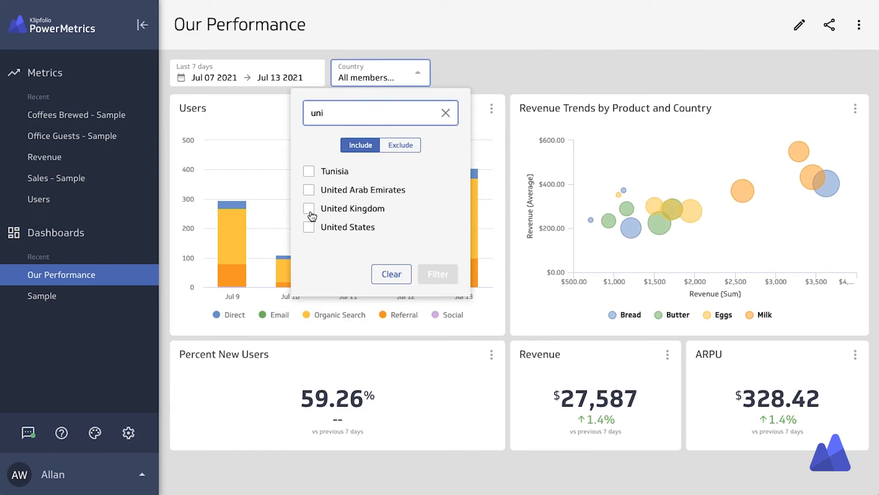
{"action": "left_click", "coordinate": [309, 227]}
{"action": "left_click", "coordinate": [437, 275]}
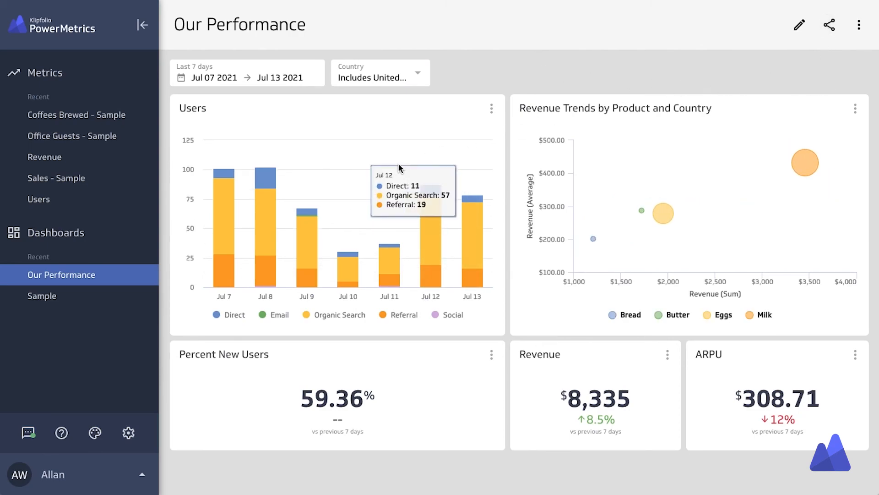
{"action": "left_click", "coordinate": [130, 432]}
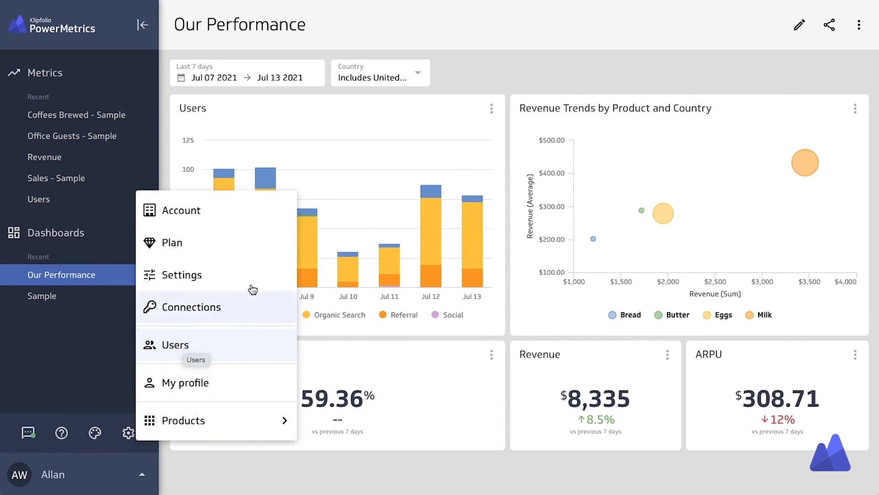
{"action": "left_click", "coordinate": [605, 69]}
Copy the Our Performance dashboard's share link and review which users have access to it.
{"action": "left_click", "coordinate": [830, 26]}
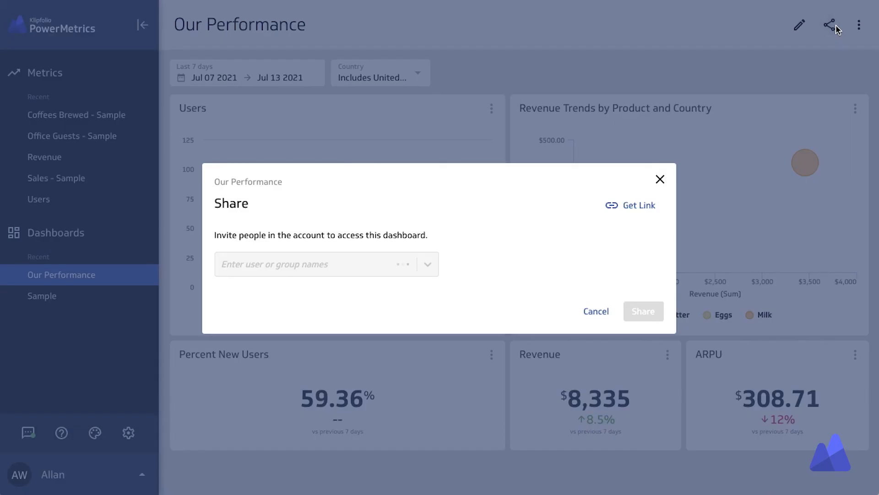
{"action": "left_click", "coordinate": [635, 194]}
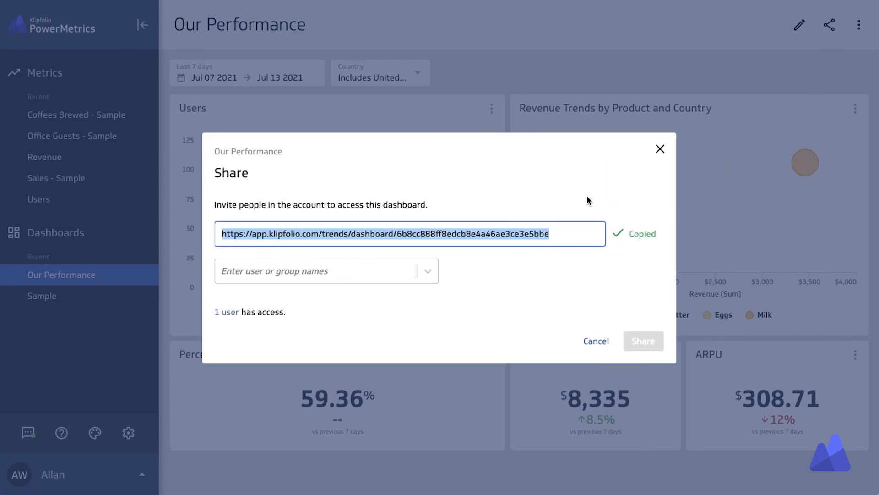
{"action": "left_click", "coordinate": [226, 312]}
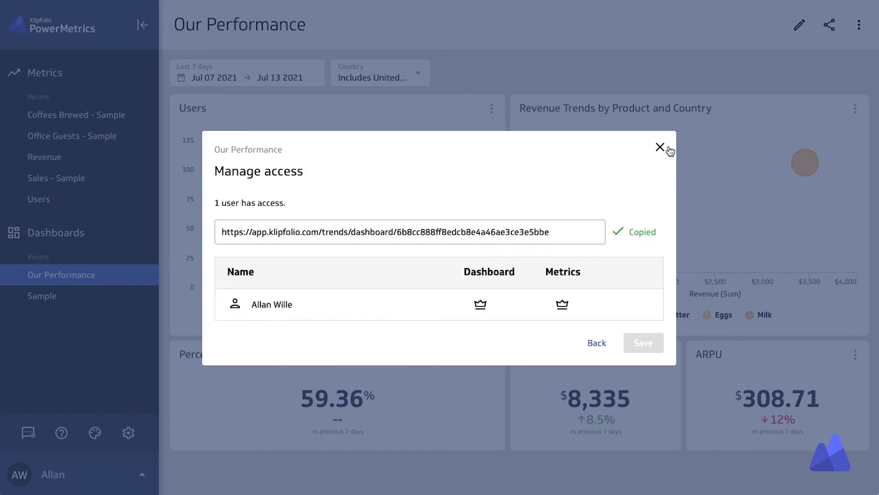
{"action": "left_click", "coordinate": [660, 147]}
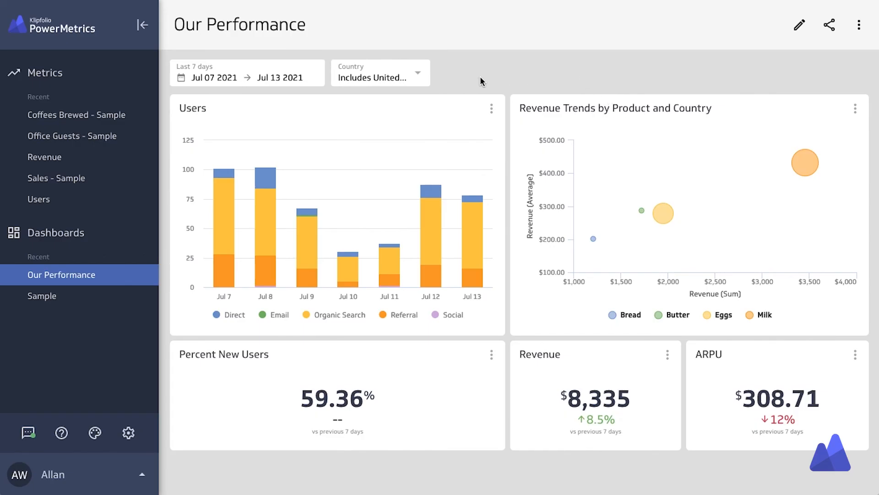
Clear the dashboard's Country filter to include all members.
{"action": "left_click", "coordinate": [420, 81]}
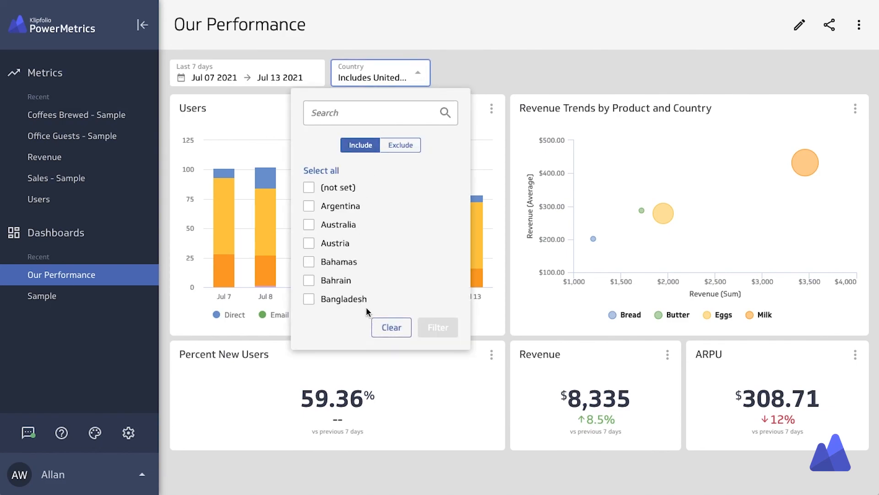
{"action": "left_click", "coordinate": [390, 325]}
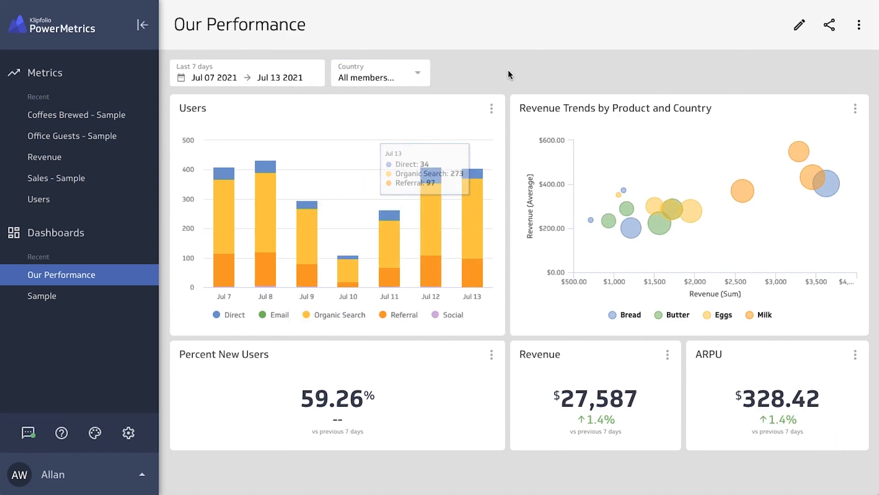